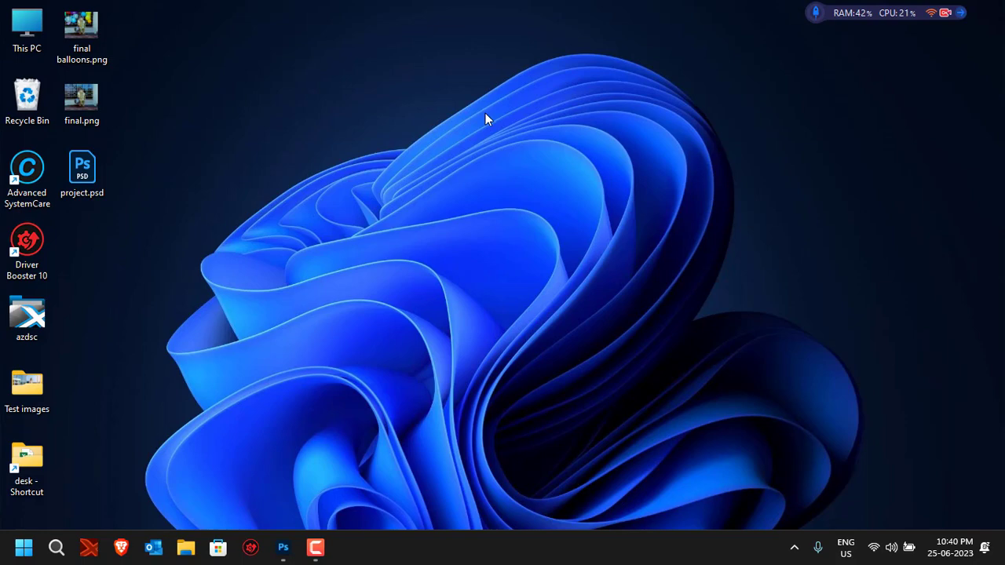
Switch to Photoshop and open girl.webp, hill1.jpg and suitcase.png together from the Test images folder on the Desktop.
{"action": "left_click", "coordinate": [283, 547]}
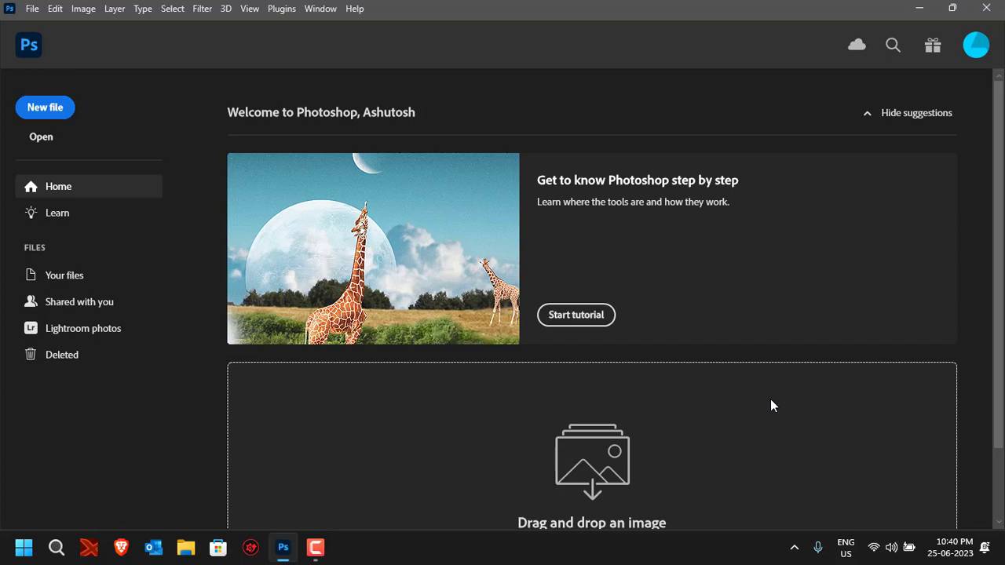
{"action": "left_click", "coordinate": [56, 144]}
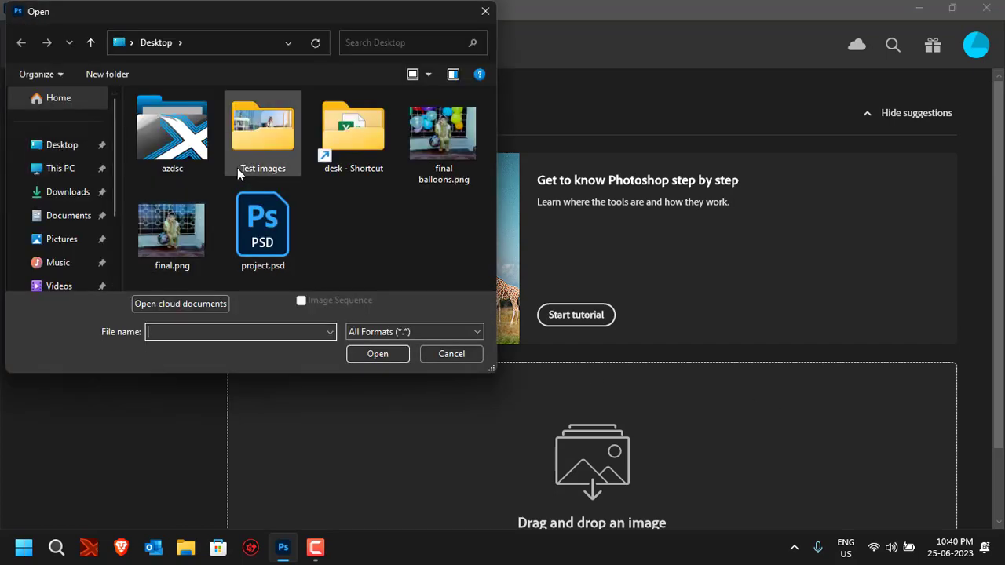
{"action": "double_click", "coordinate": [260, 133]}
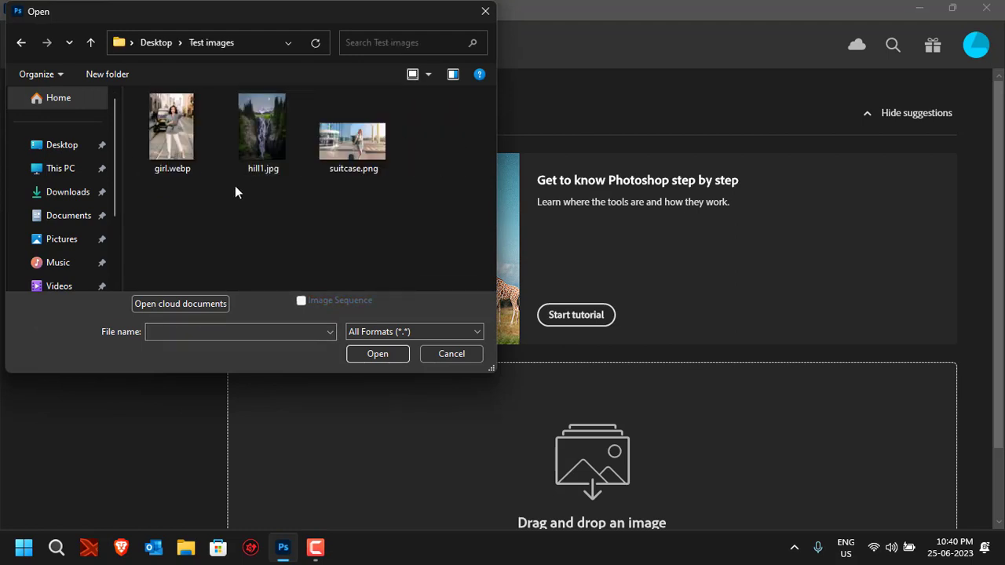
{"action": "left_click_drag", "start_coordinate": [426, 202], "coordinate": [182, 141]}
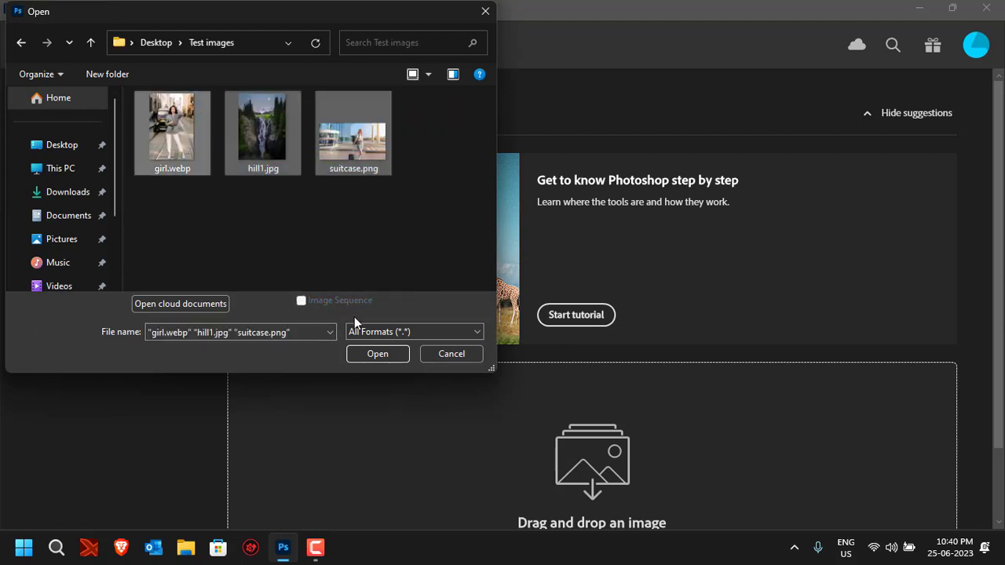
{"action": "left_click", "coordinate": [375, 354]}
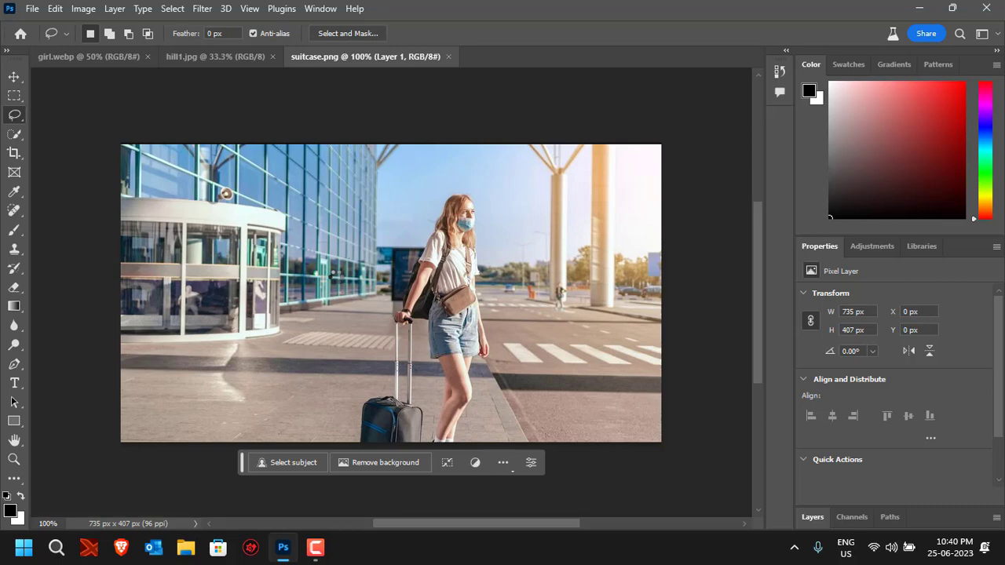
View the opened girl.webp, hill1.jpg and suitcase.png images one after another.
{"action": "left_click", "coordinate": [86, 63]}
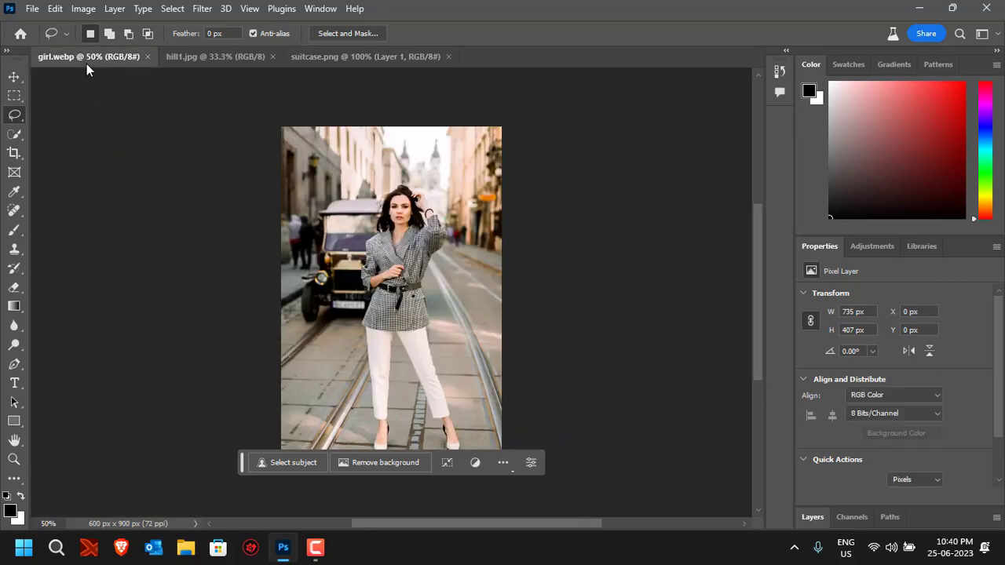
{"action": "left_click", "coordinate": [209, 63]}
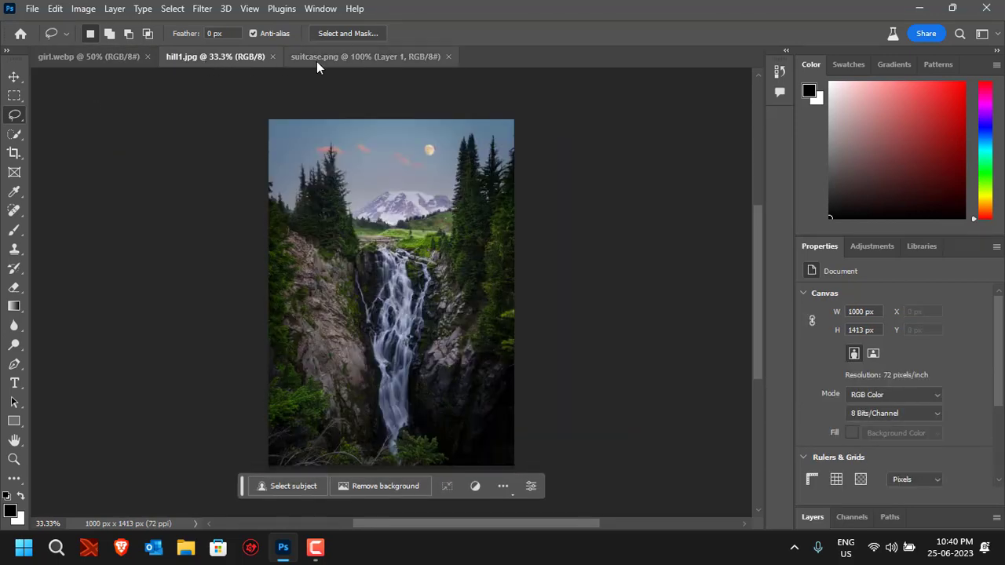
{"action": "left_click", "coordinate": [316, 61]}
In hill1.jpg, extend the canvas equally on both sides with the Crop tool to about 2253 px wide.
{"action": "left_click", "coordinate": [235, 64]}
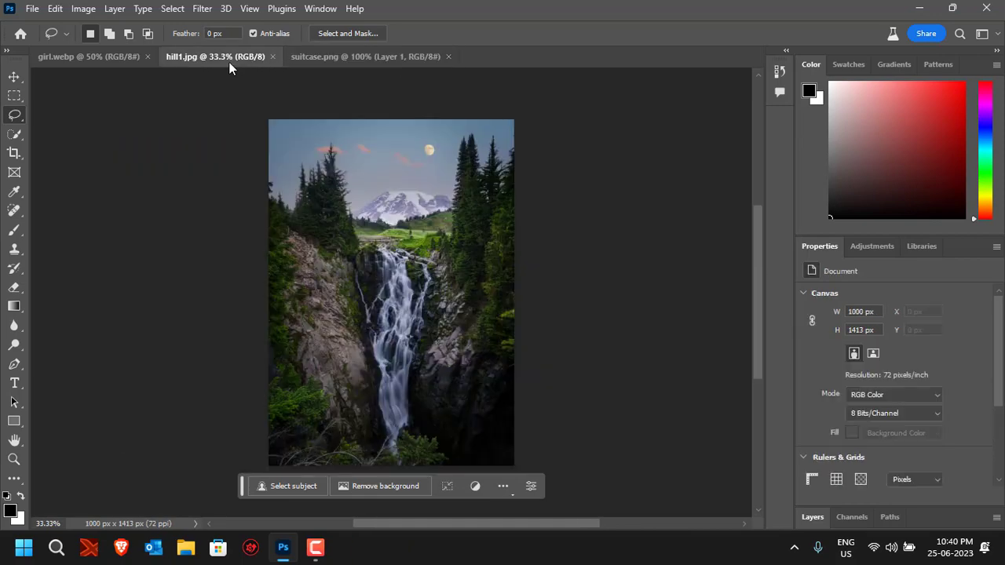
{"action": "left_click_drag", "start_coordinate": [232, 69], "coordinate": [137, 65]}
{"action": "left_click", "coordinate": [14, 153]}
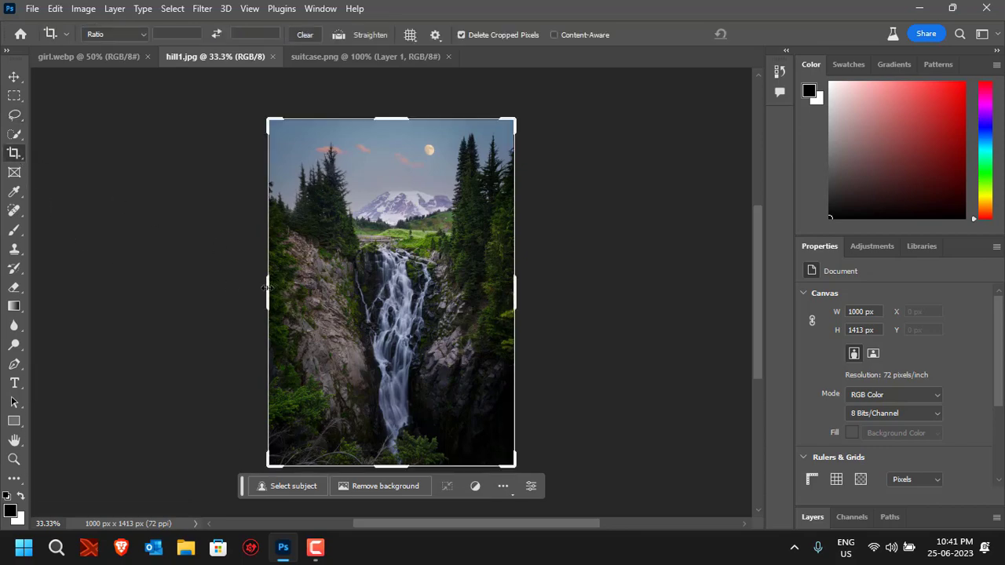
{"action": "left_click_drag", "start_coordinate": [271, 292], "coordinate": [192, 292]}
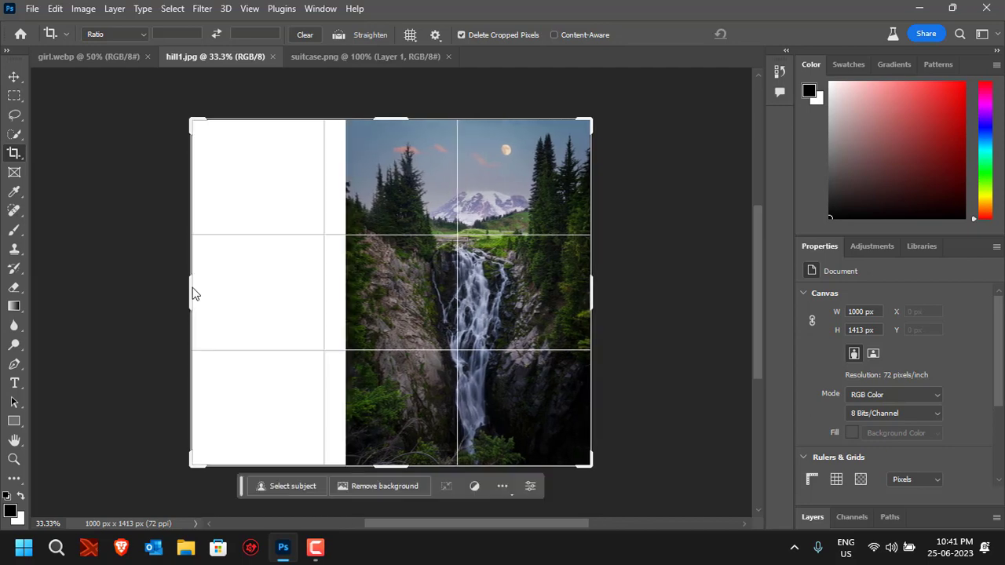
{"action": "left_click_drag", "start_coordinate": [588, 293], "coordinate": [665, 294]}
{"action": "key", "text": "Return"}
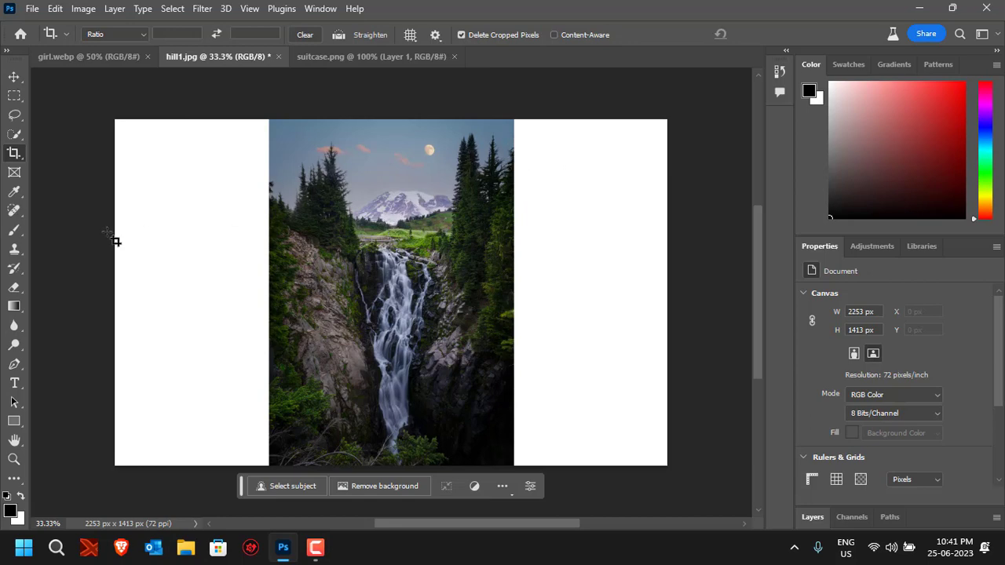
Select both blank side areas with rectangular marquees, each overlapping a narrow strip of the waterfall photo's edge.
{"action": "left_click", "coordinate": [14, 94]}
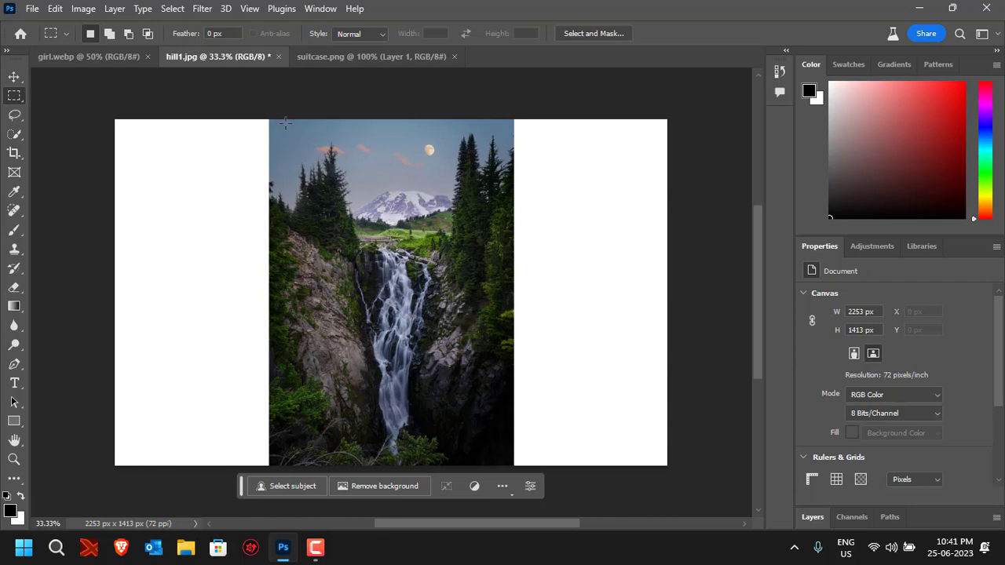
{"action": "left_click_drag", "start_coordinate": [290, 117], "coordinate": [49, 469]}
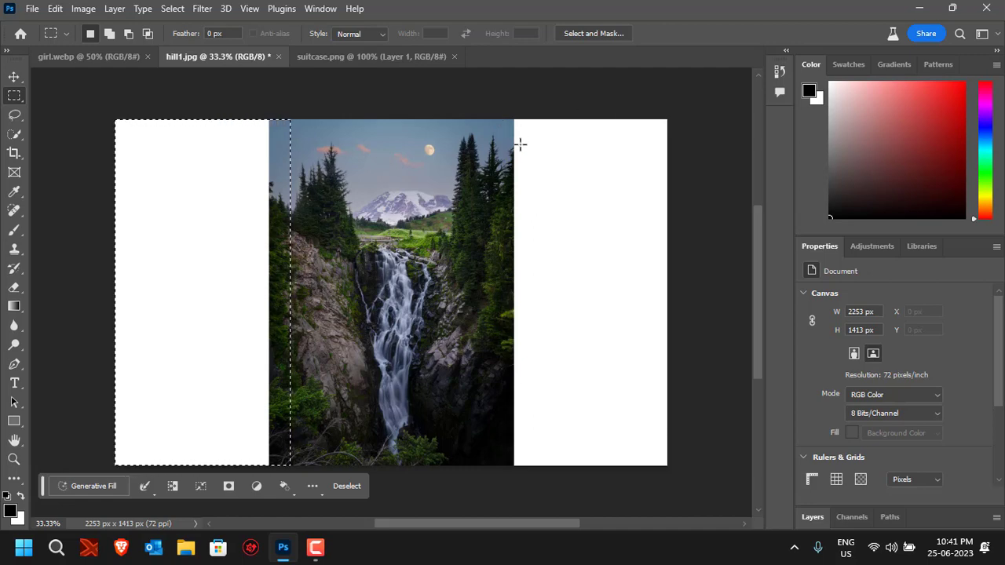
{"action": "key", "text": "shift"}
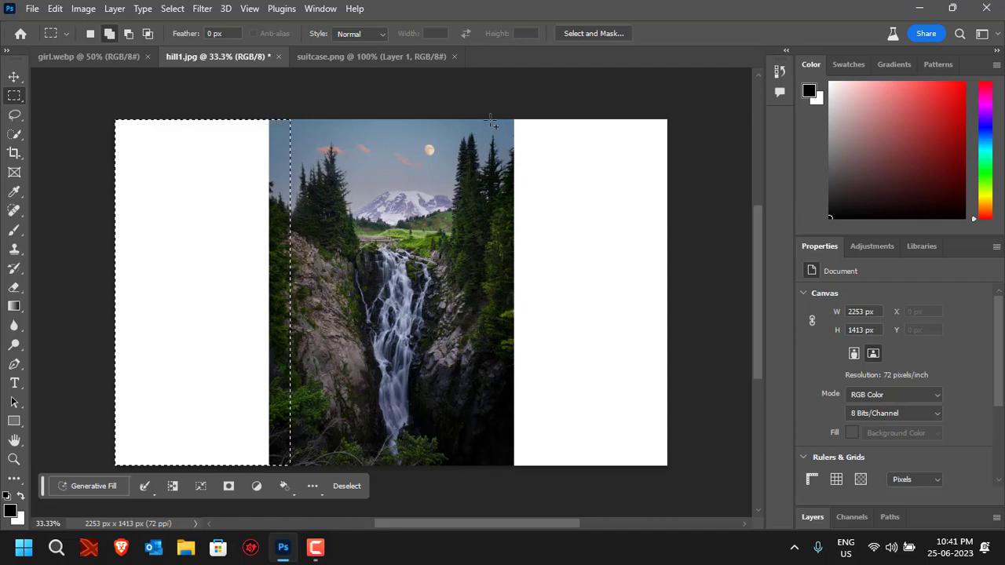
{"action": "left_click_drag", "start_coordinate": [490, 122], "coordinate": [683, 471]}
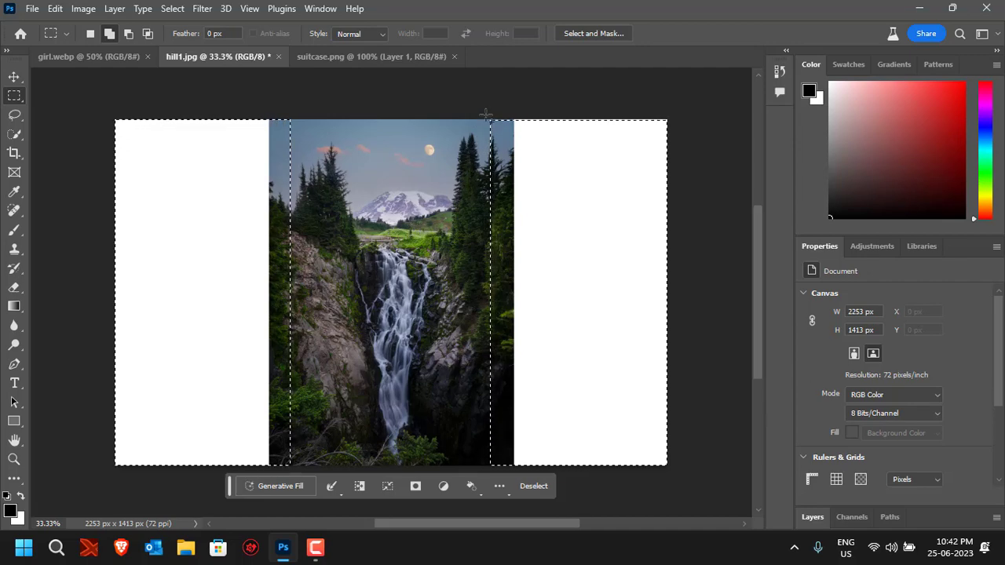
{"action": "left_click_drag", "start_coordinate": [488, 120], "coordinate": [732, 514]}
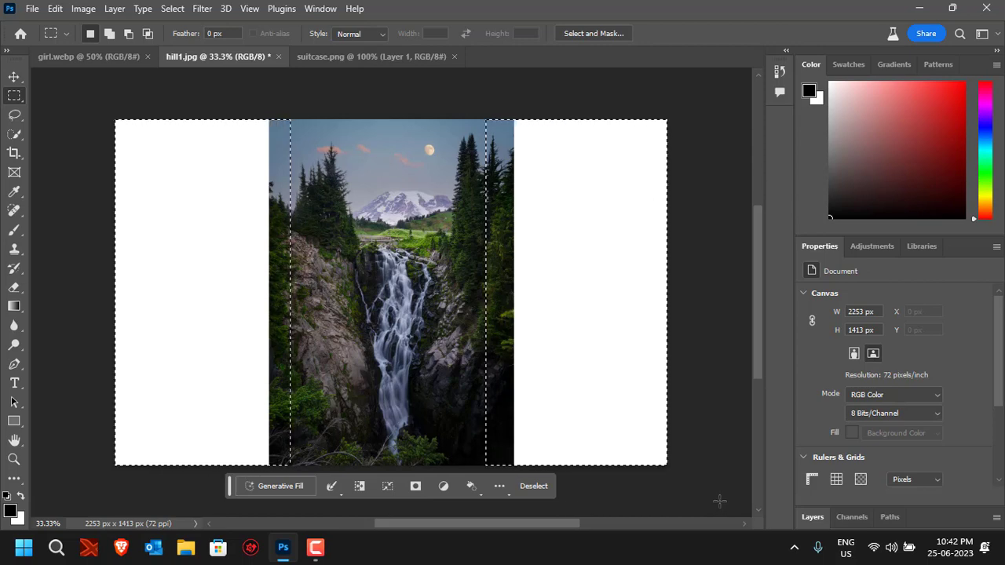
Run Generative Fill on the selected side areas with the prompt left blank.
{"action": "left_click", "coordinate": [267, 487]}
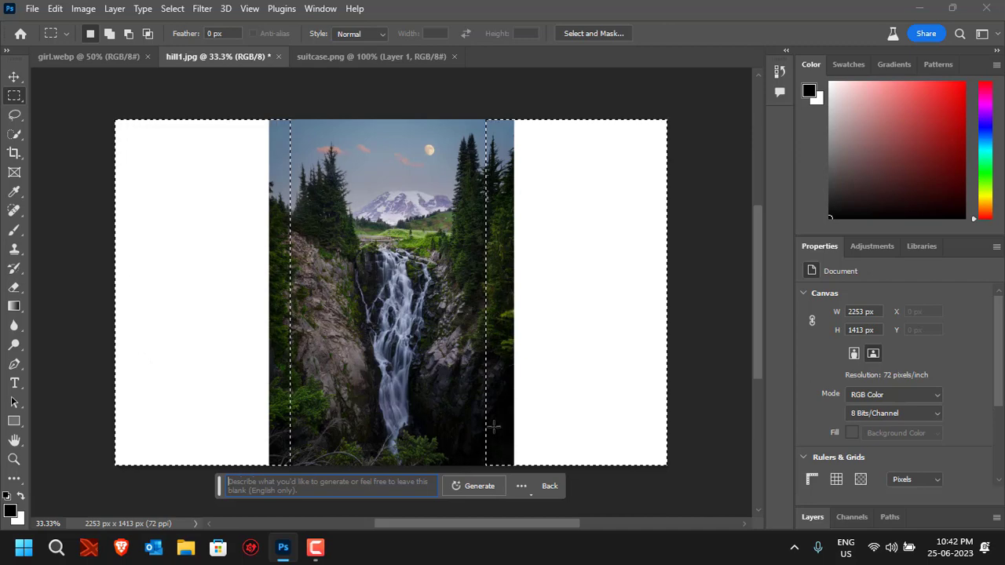
{"action": "left_click", "coordinate": [474, 489]}
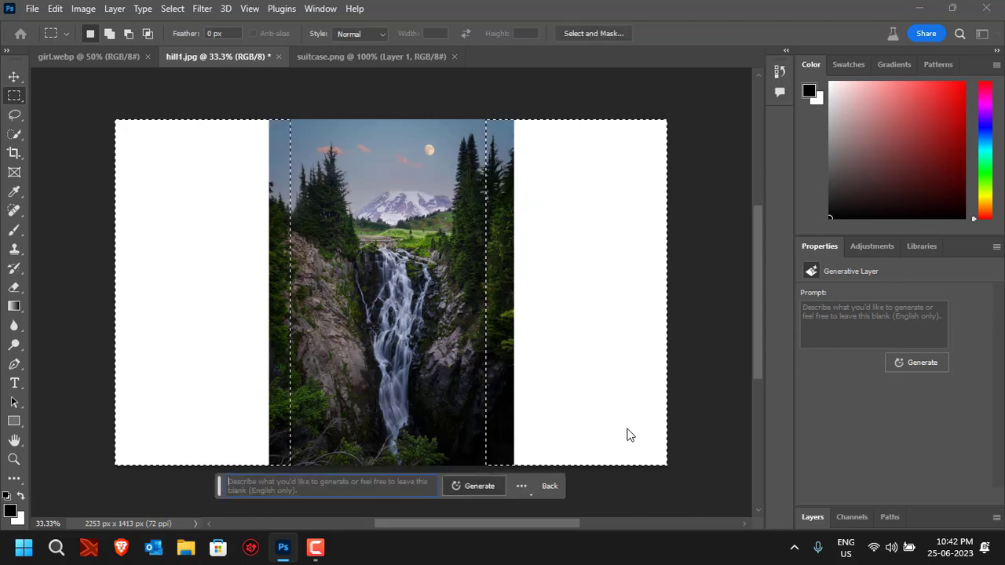
{"action": "key", "text": "ctrl+d"}
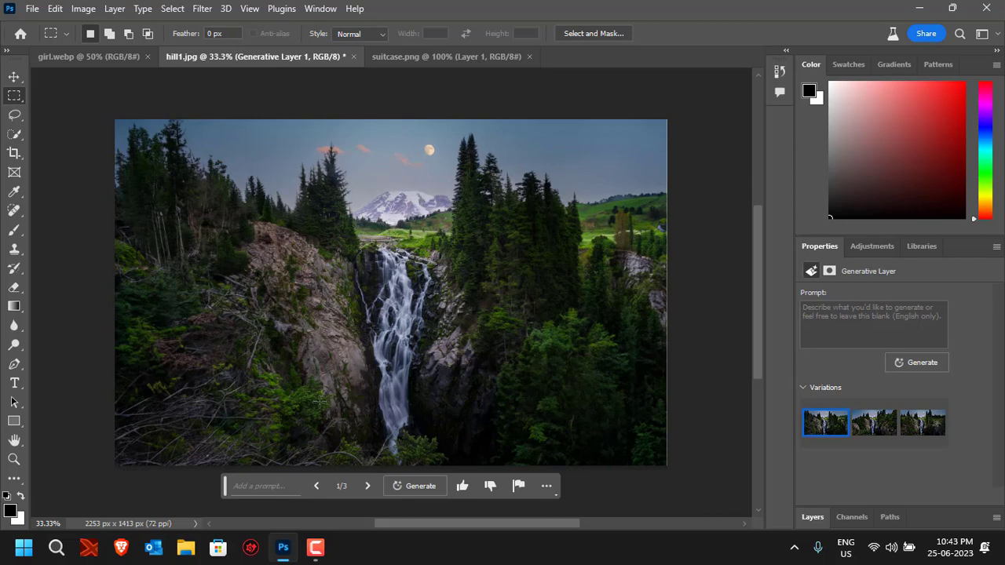
Compare the three generated variations of the extended landscape and keep the third one.
{"action": "left_click", "coordinate": [366, 486]}
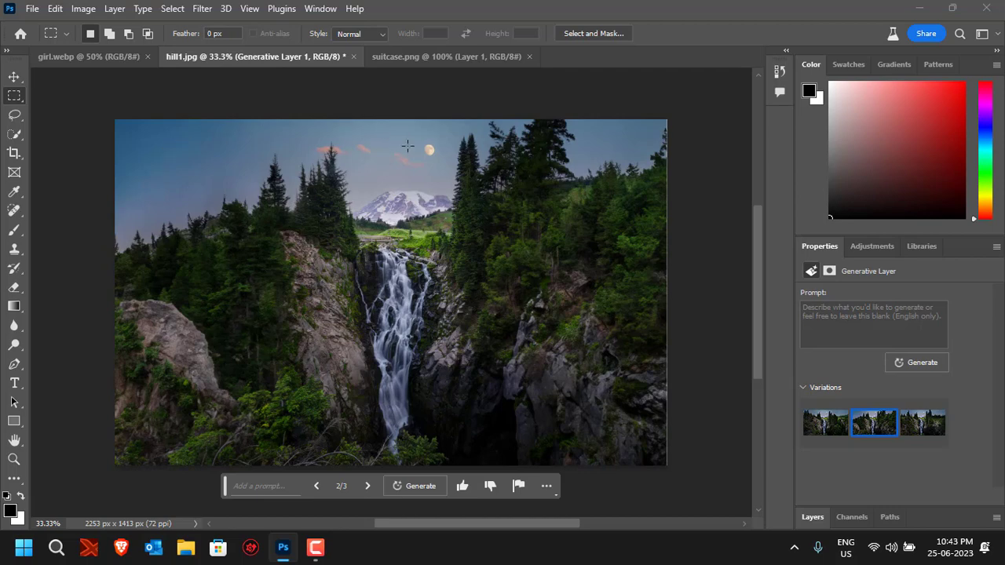
{"action": "left_click", "coordinate": [368, 486]}
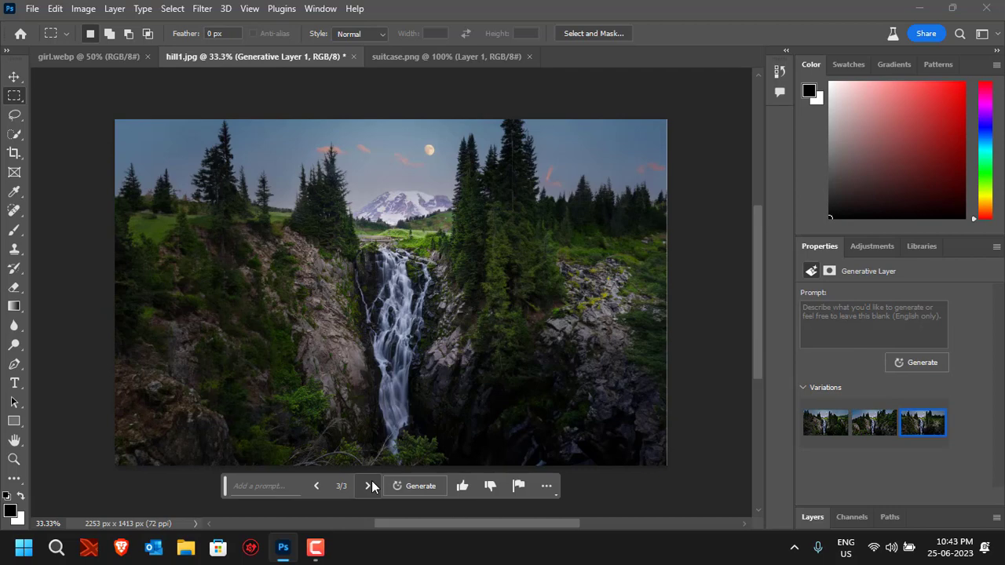
{"action": "left_click", "coordinate": [318, 486]}
{"action": "left_click", "coordinate": [320, 485]}
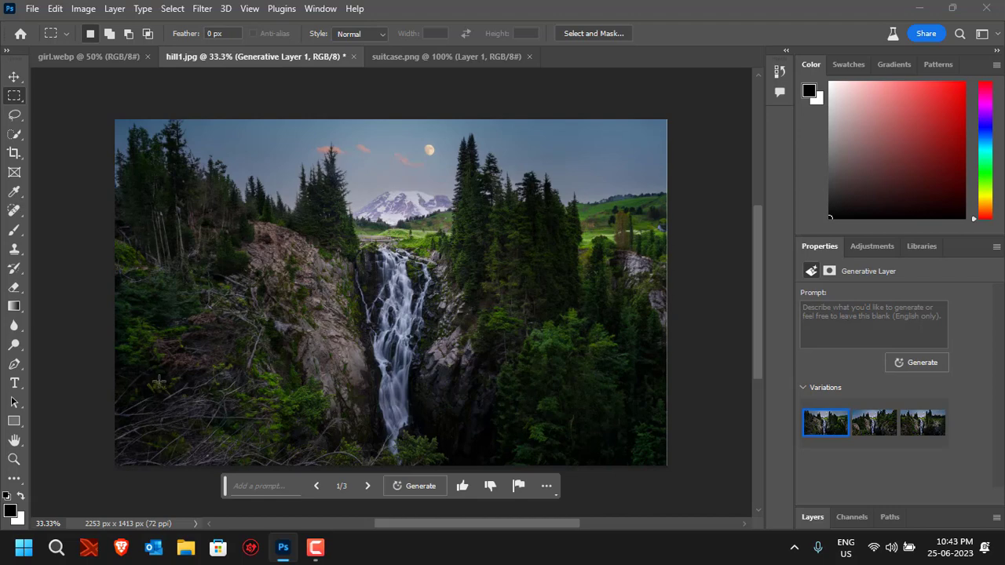
{"action": "left_click", "coordinate": [365, 486]}
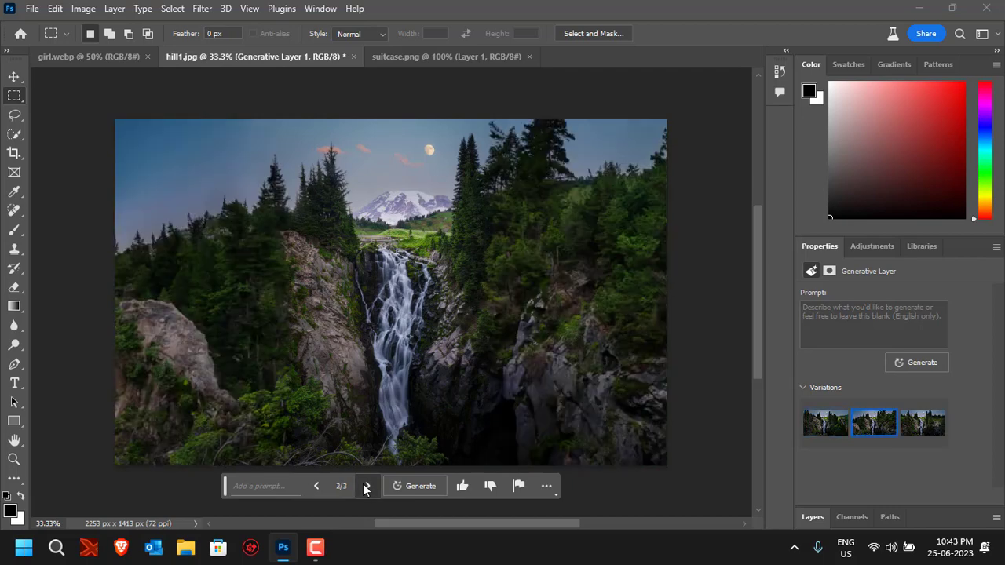
{"action": "left_click", "coordinate": [365, 486]}
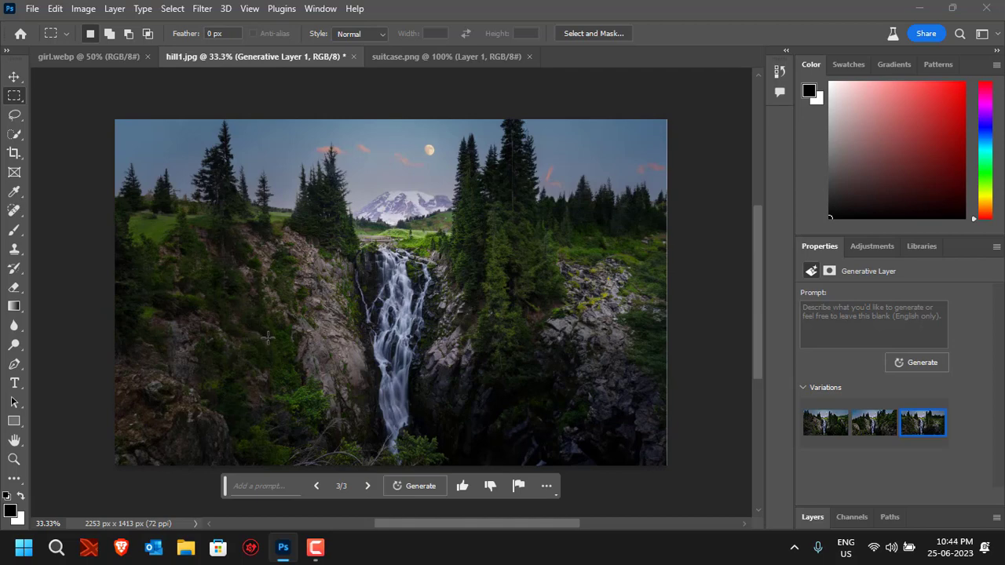
Save a copy of the extended image as hill1 copy.jpg in the Test images folder, at JPEG quality 12 (Maximum).
{"action": "left_click", "coordinate": [34, 9]}
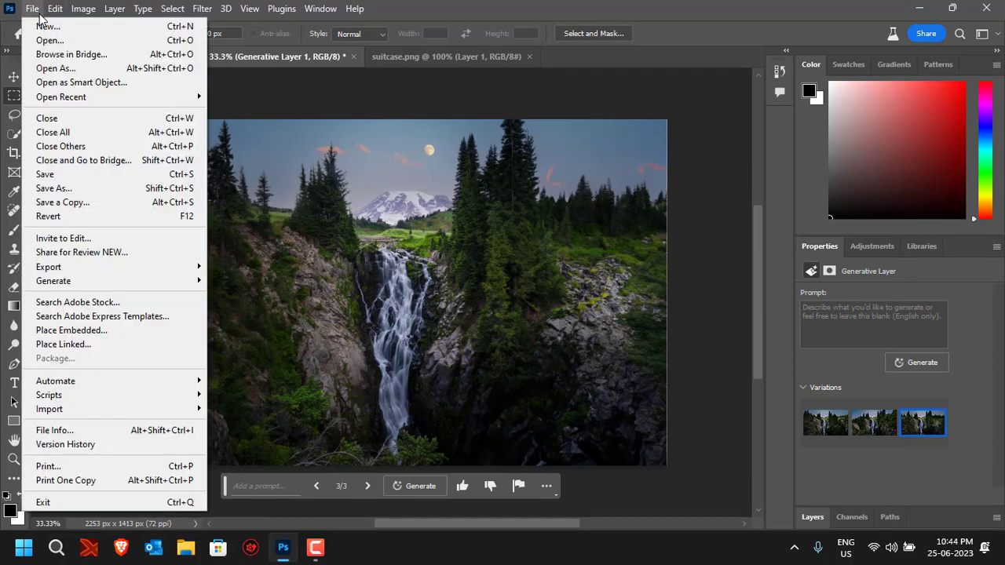
{"action": "left_click", "coordinate": [76, 204]}
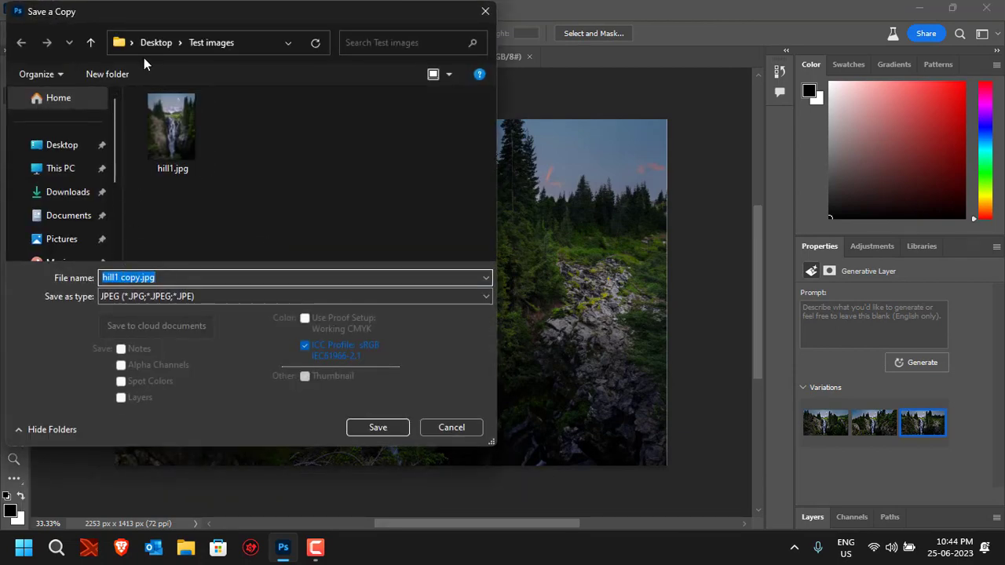
{"action": "left_click", "coordinate": [356, 431]}
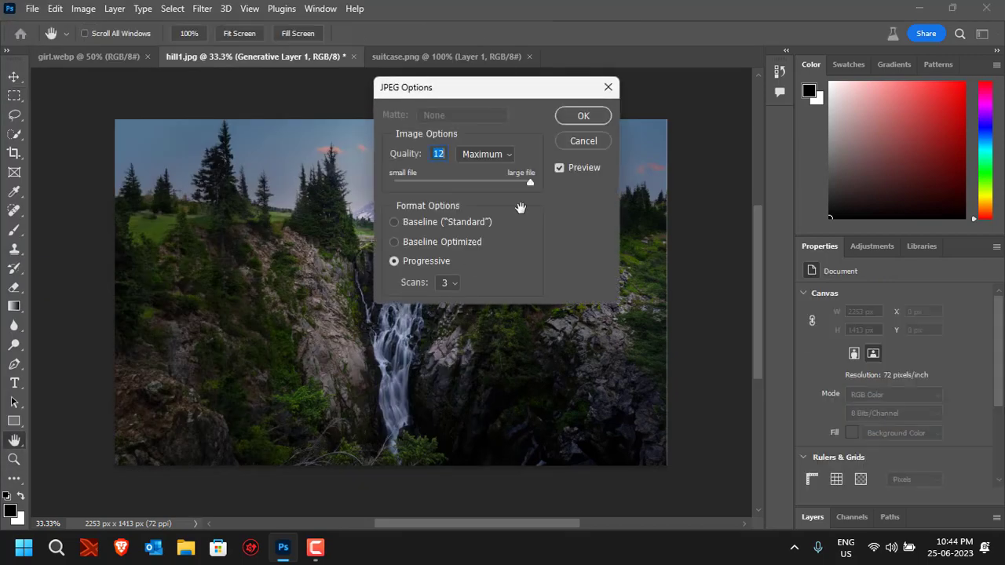
{"action": "left_click", "coordinate": [581, 114]}
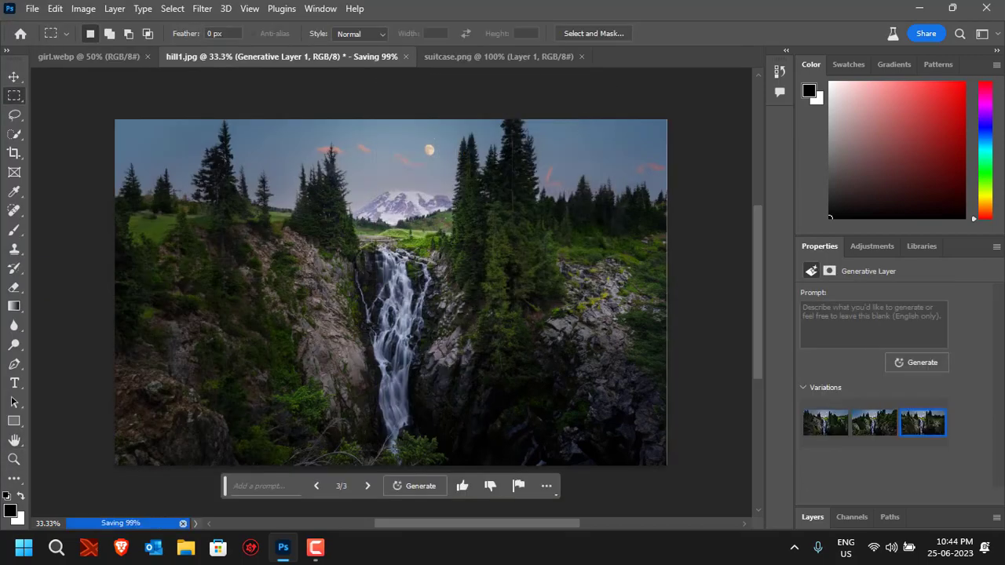
Switch to File Explorer, open hill1.jpg from the Desktop's Test images folder and compare it with hill1 copy.jpg.
{"action": "left_click", "coordinate": [189, 558]}
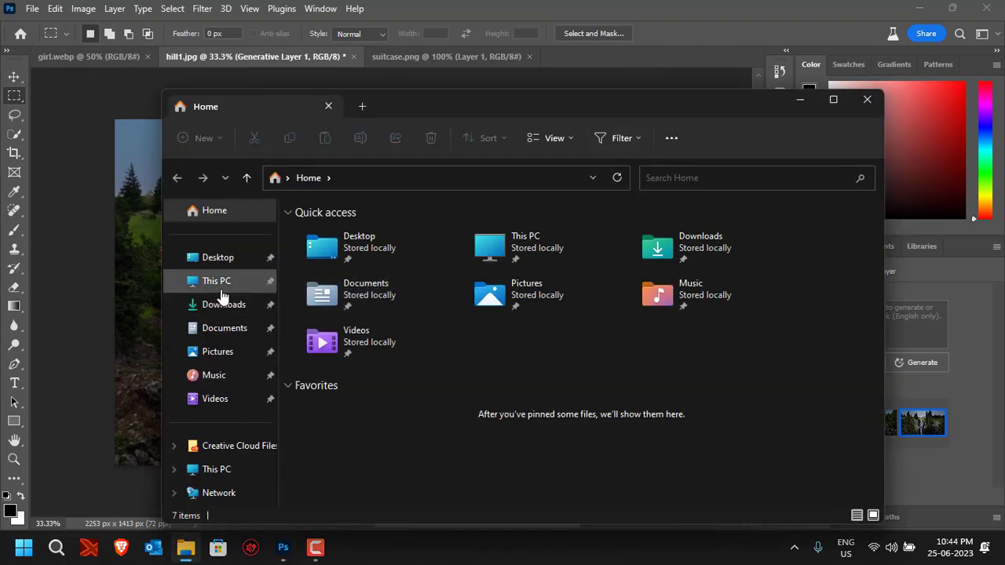
{"action": "left_click", "coordinate": [222, 292]}
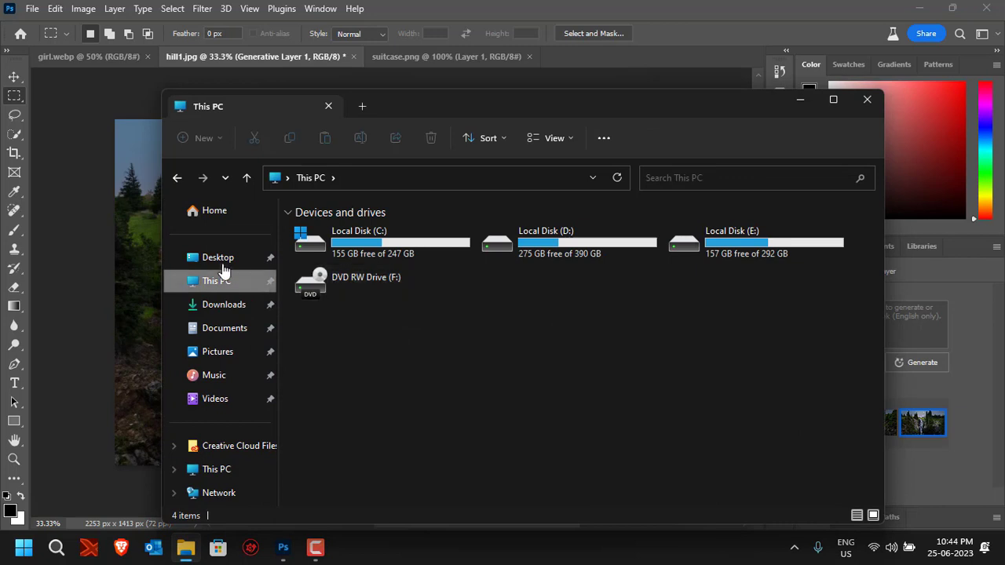
{"action": "left_click", "coordinate": [223, 270]}
{"action": "double_click", "coordinate": [410, 262]}
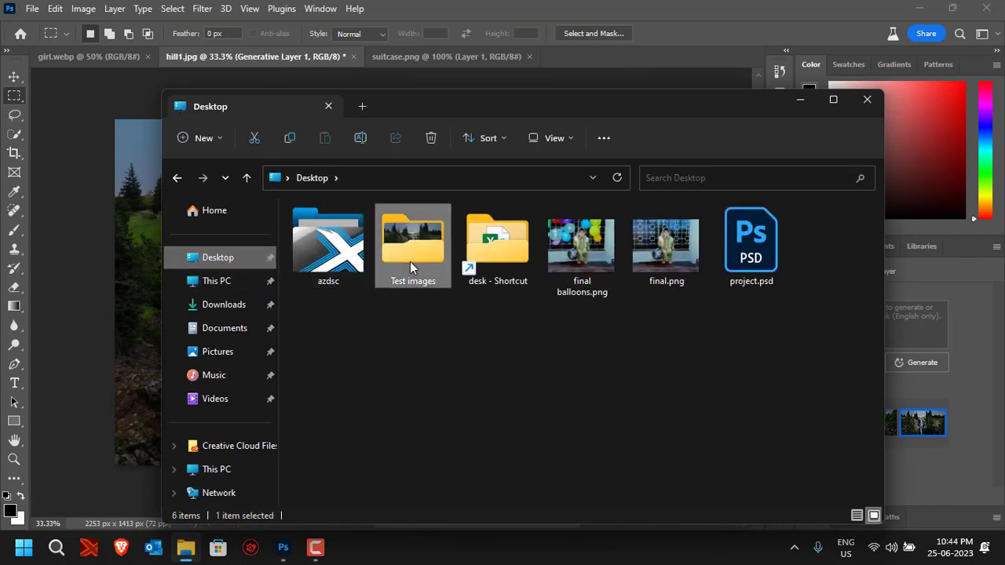
{"action": "left_click", "coordinate": [471, 252]}
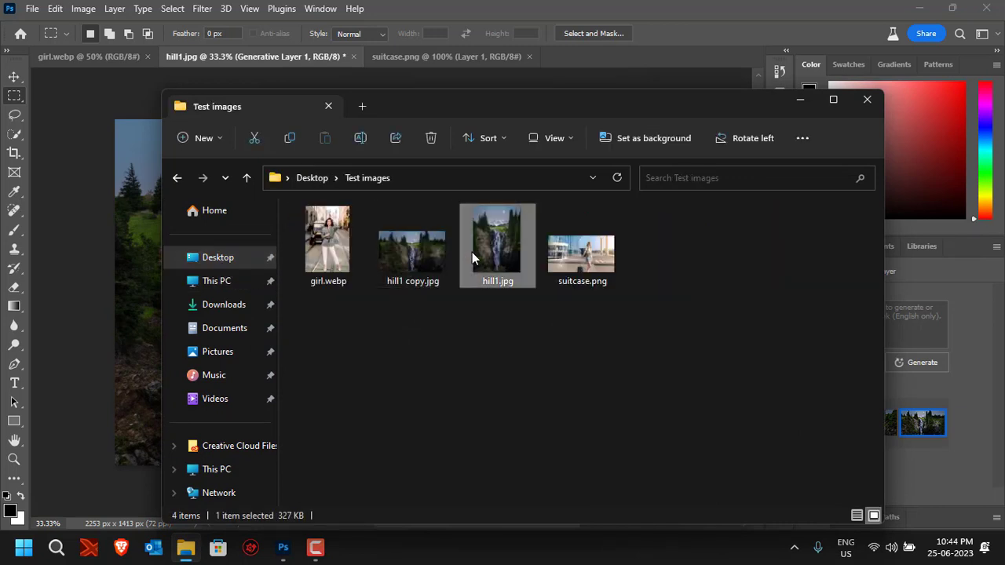
{"action": "double_click", "coordinate": [471, 252]}
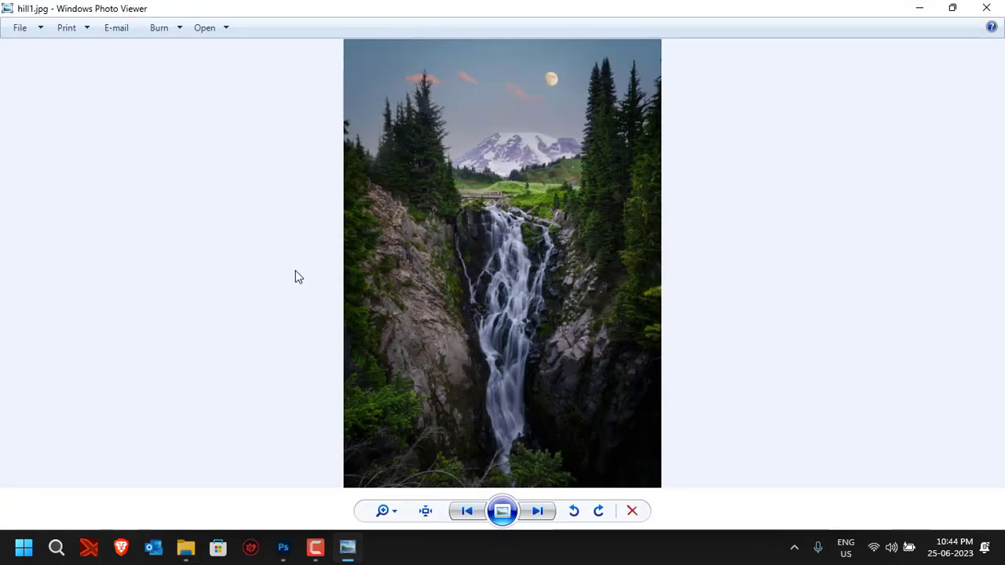
{"action": "key", "text": "Right"}
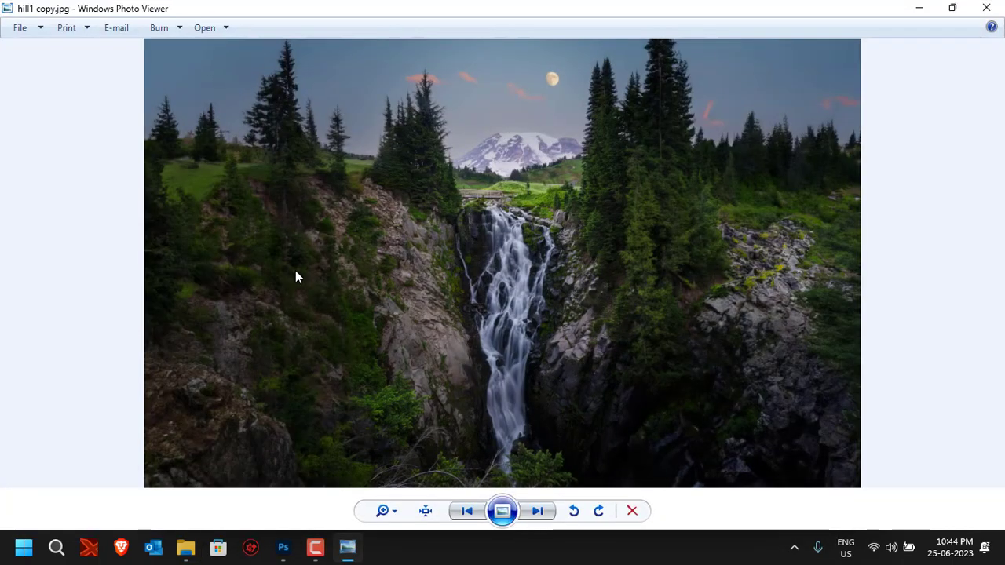
{"action": "key", "text": "Left"}
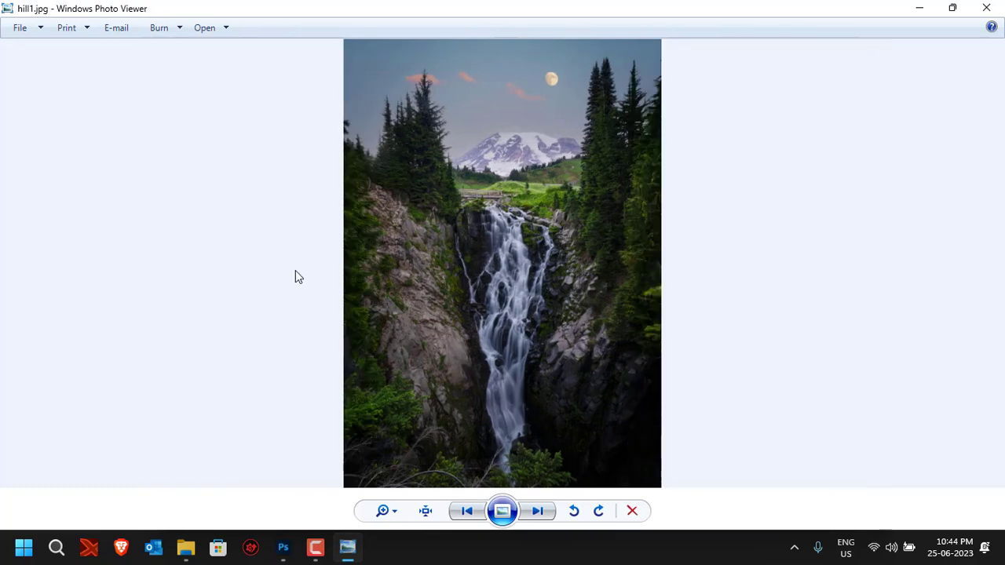
Flip back and forth between hill1.jpg and hill1 copy.jpg to compare them, close the viewer and folder, and return to Photoshop.
{"action": "key", "text": "Right"}
{"action": "key", "text": "Left"}
{"action": "key", "text": "Right"}
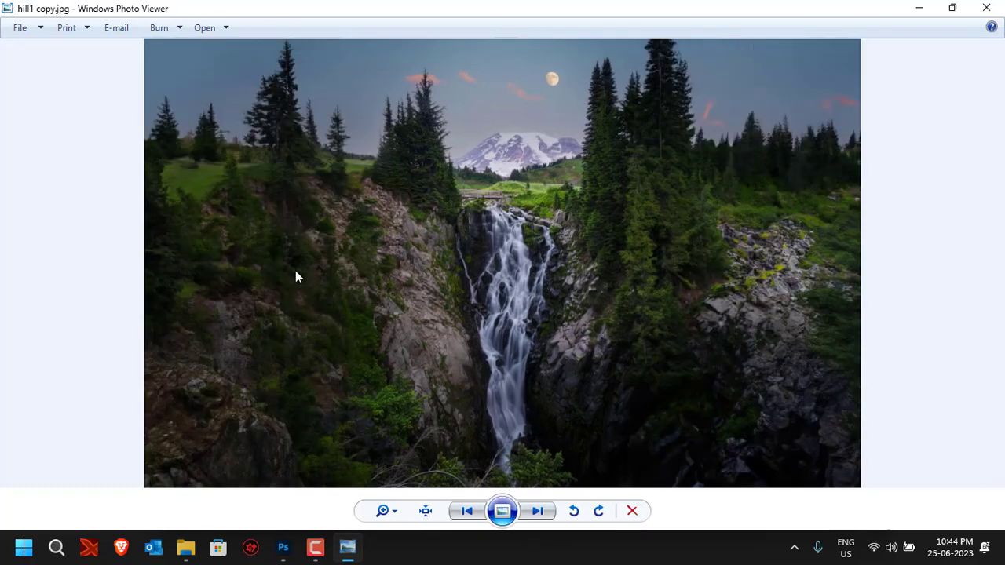
{"action": "key", "text": "Left"}
{"action": "key", "text": "Right"}
{"action": "left_click", "coordinate": [986, 9]}
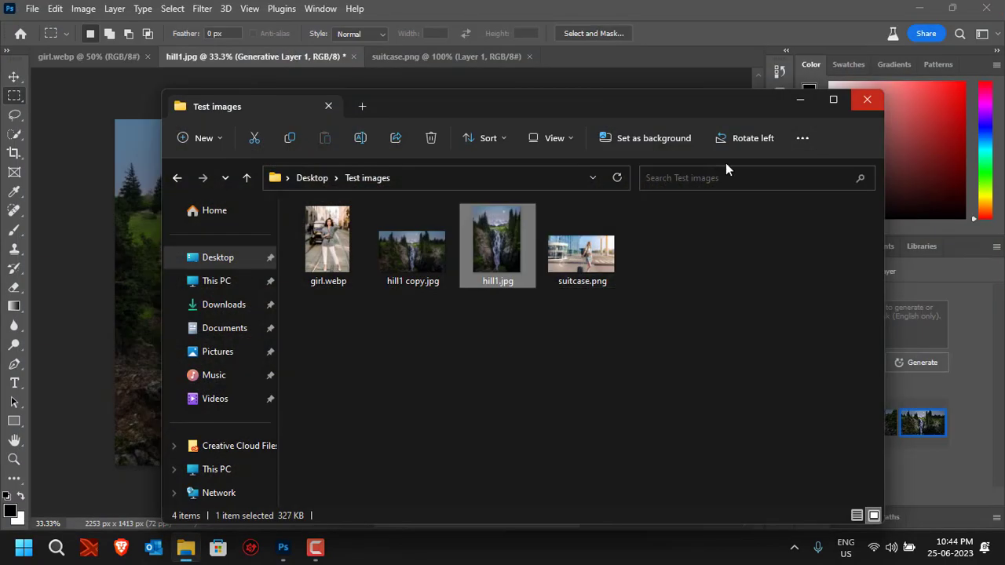
{"action": "left_click", "coordinate": [855, 103]}
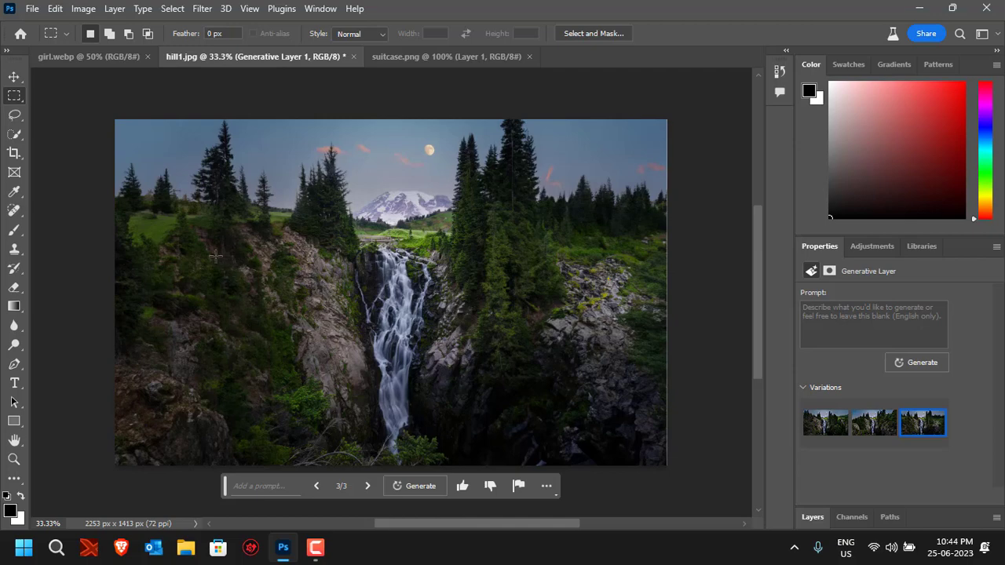
Extend the girl.webp canvas on both sides and below the photo with the Crop tool, to about 1540 x 1048 px.
{"action": "left_click", "coordinate": [103, 62]}
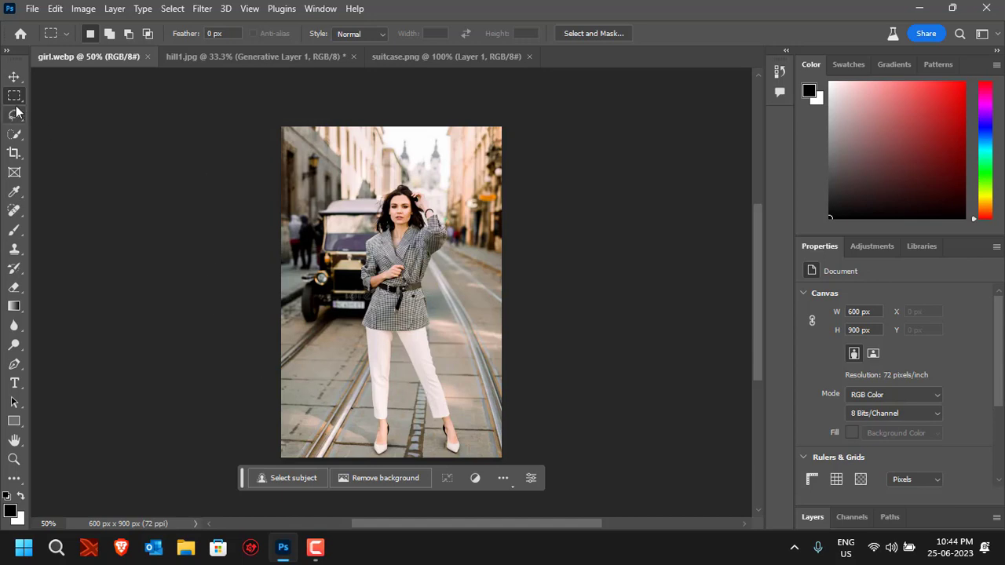
{"action": "left_click", "coordinate": [15, 155]}
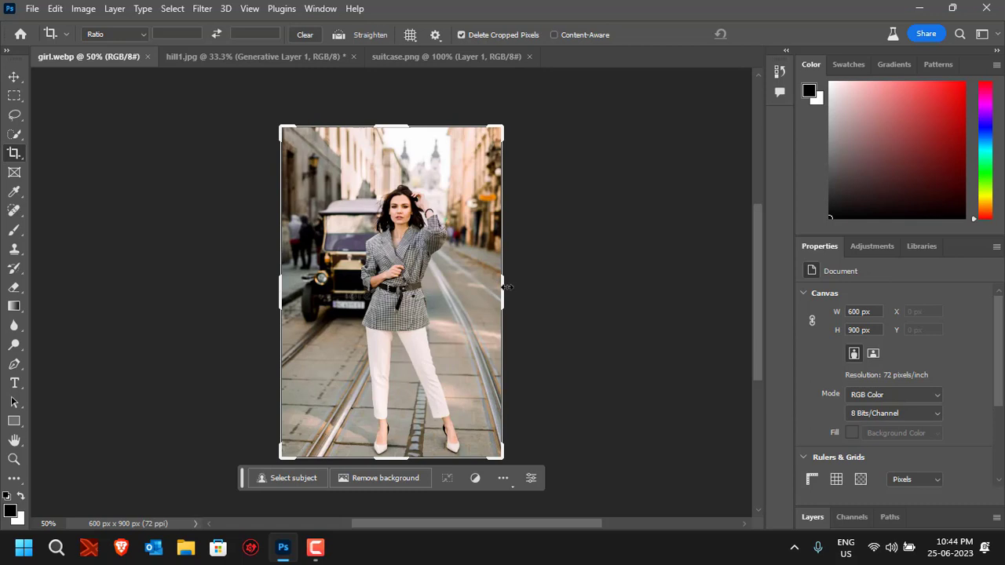
{"action": "left_click_drag", "start_coordinate": [507, 287], "coordinate": [578, 293]}
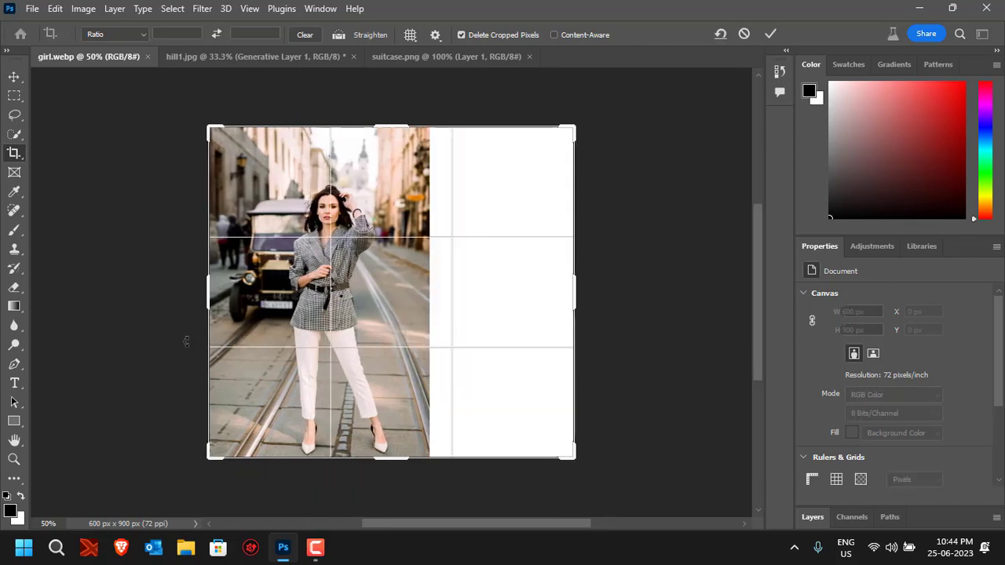
{"action": "left_click_drag", "start_coordinate": [208, 302], "coordinate": [130, 296]}
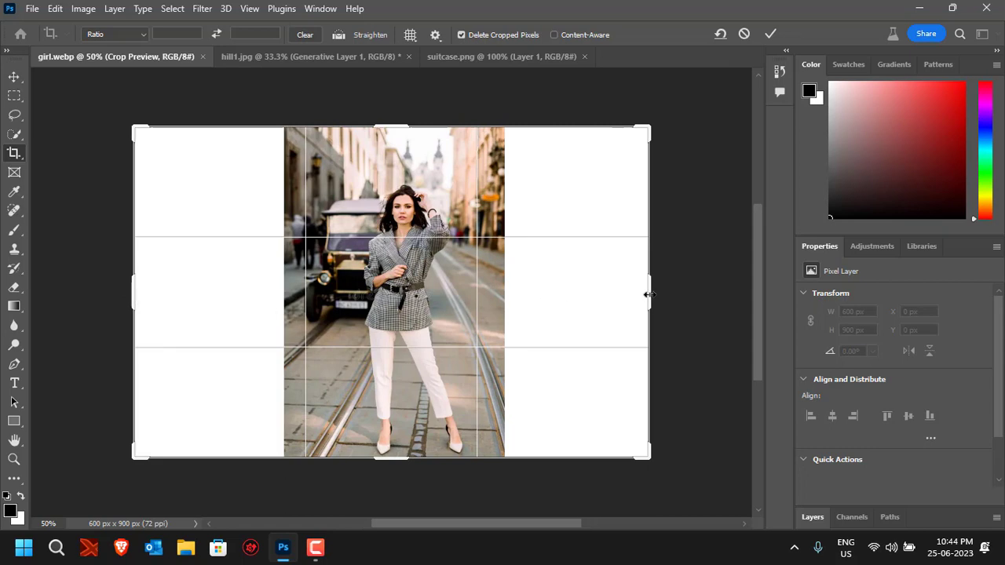
{"action": "left_click_drag", "start_coordinate": [648, 294], "coordinate": [671, 296]}
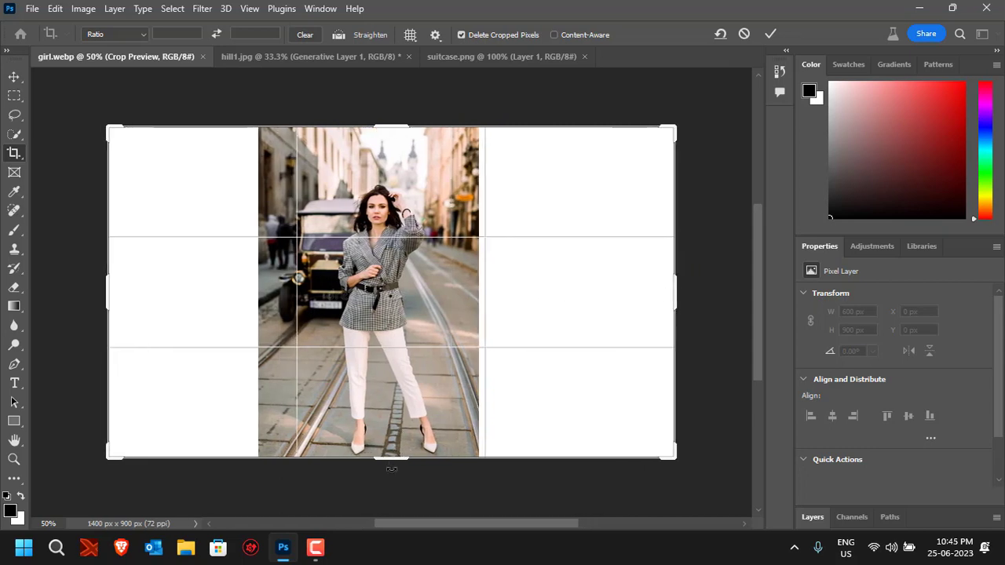
{"action": "left_click_drag", "start_coordinate": [392, 458], "coordinate": [394, 488]}
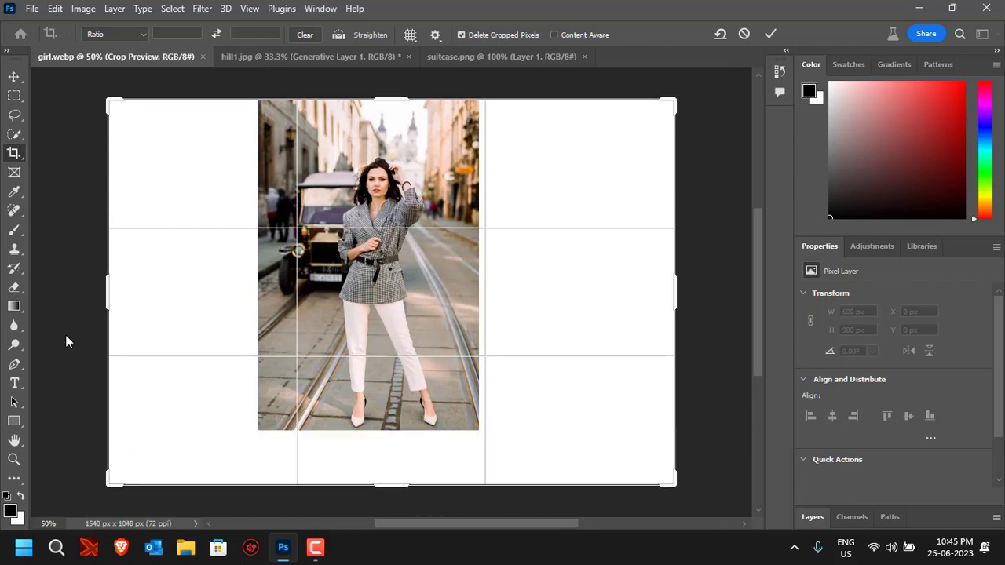
{"action": "key", "text": "Return"}
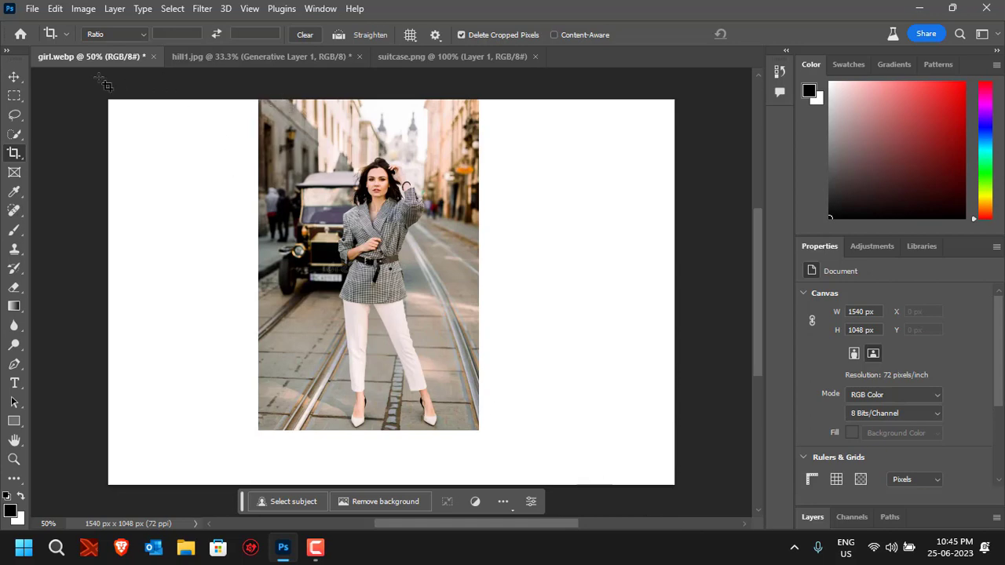
Select the blank canvas areas on both sides and below the photo with the Rectangular Marquee, slightly overlapping the photo's edges.
{"action": "left_click", "coordinate": [14, 97]}
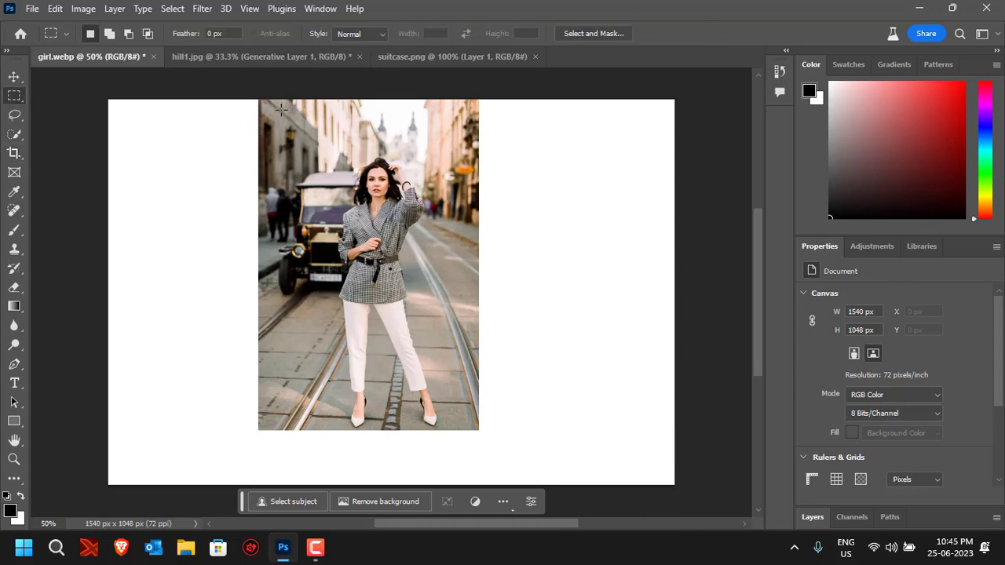
{"action": "left_click_drag", "start_coordinate": [272, 97], "coordinate": [64, 498]}
{"action": "key", "text": "shift"}
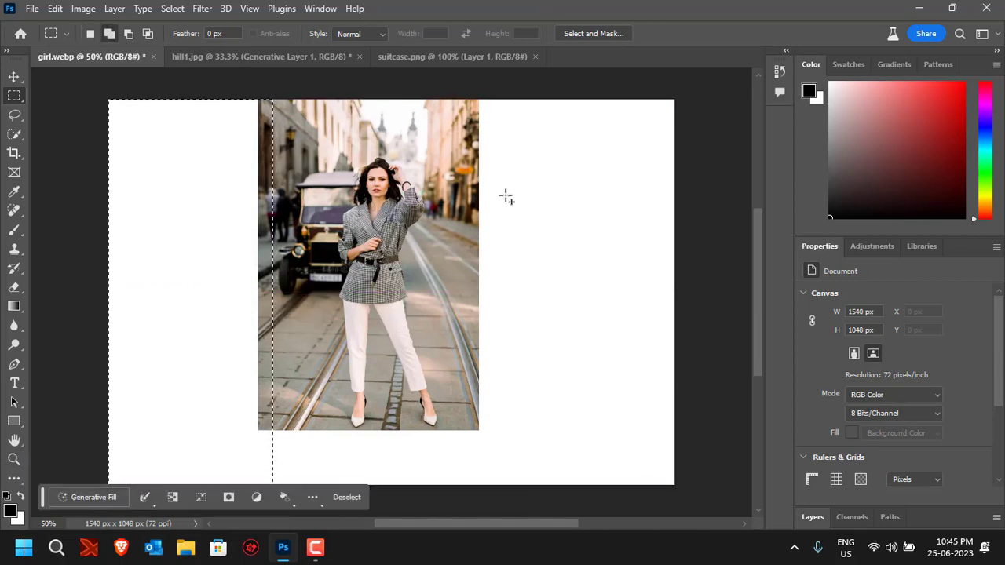
{"action": "left_click_drag", "start_coordinate": [445, 100], "coordinate": [768, 501]}
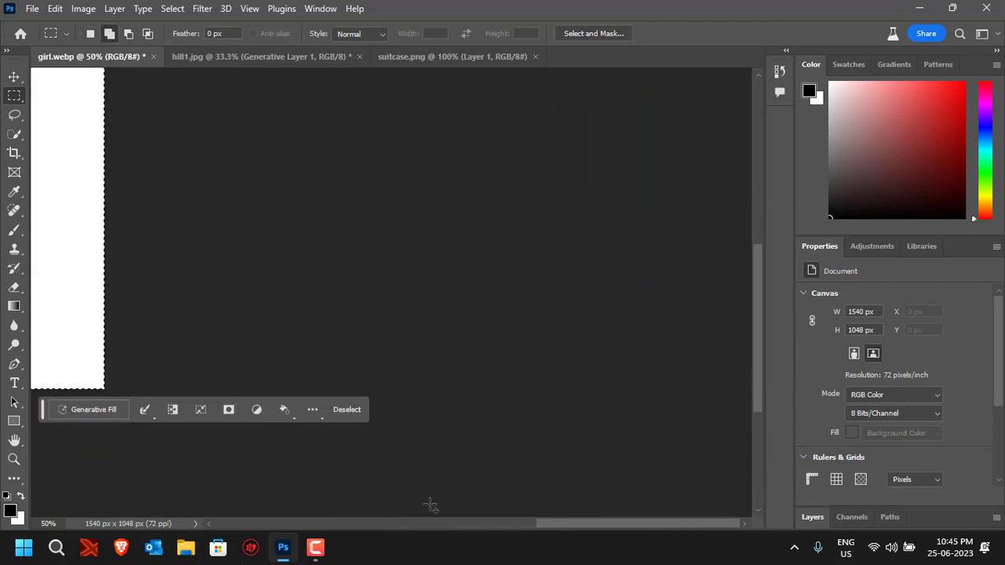
{"action": "left_click_drag", "start_coordinate": [609, 524], "coordinate": [435, 525]}
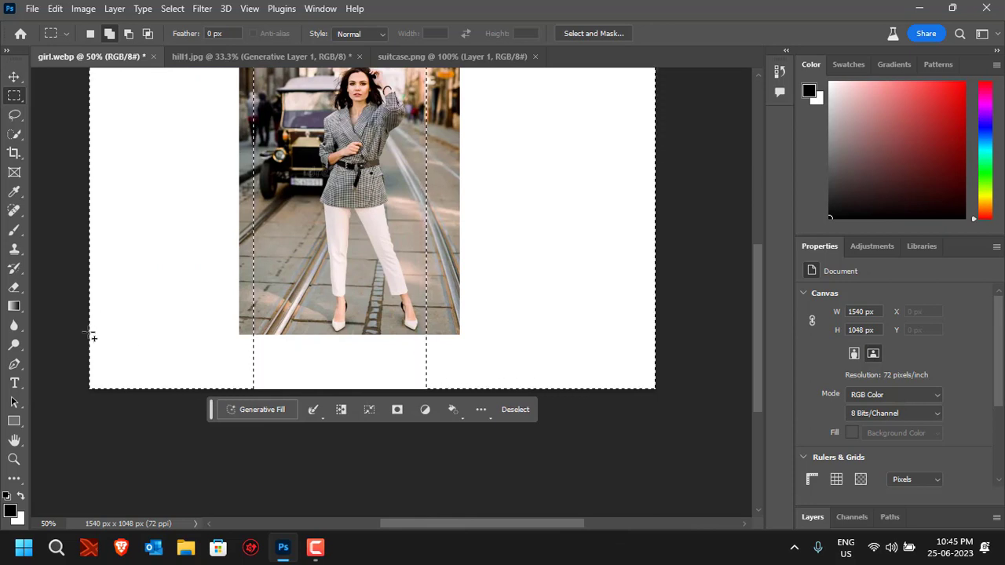
{"action": "left_click_drag", "start_coordinate": [89, 330], "coordinate": [656, 484]}
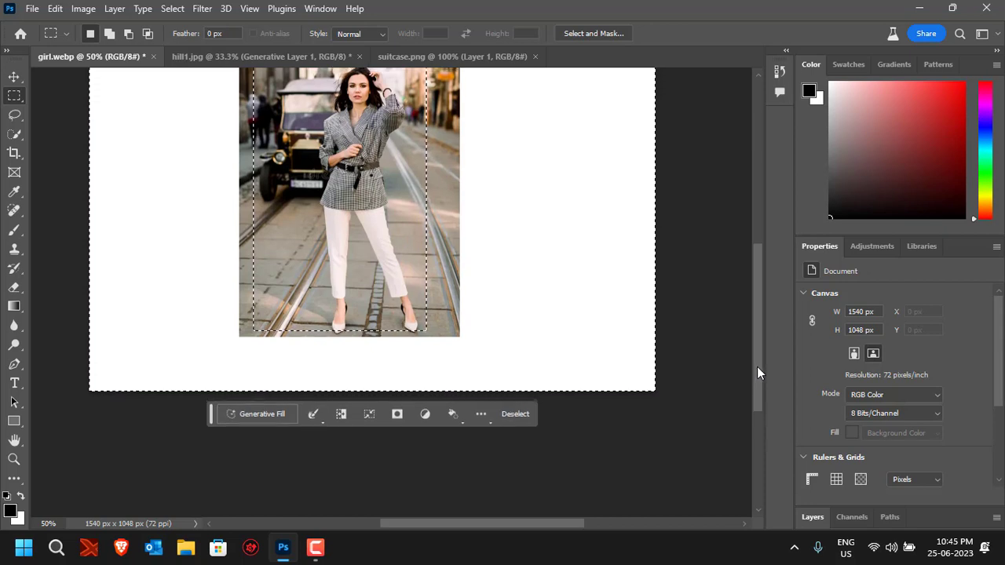
{"action": "left_click_drag", "start_coordinate": [757, 366], "coordinate": [753, 336]}
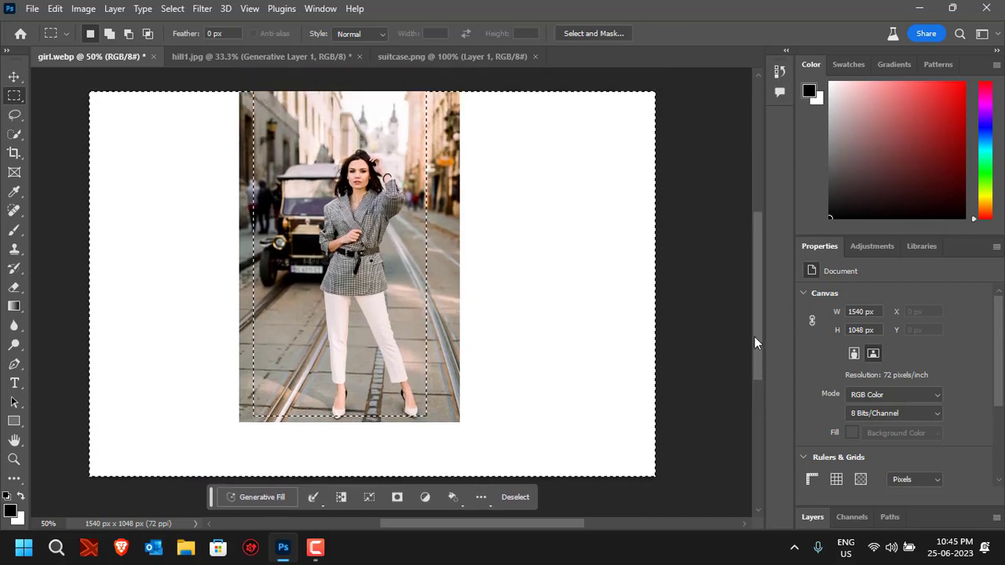
Run Generative Fill on the selected blank areas with an empty prompt, compare the variations and keep the second one.
{"action": "left_click", "coordinate": [255, 497]}
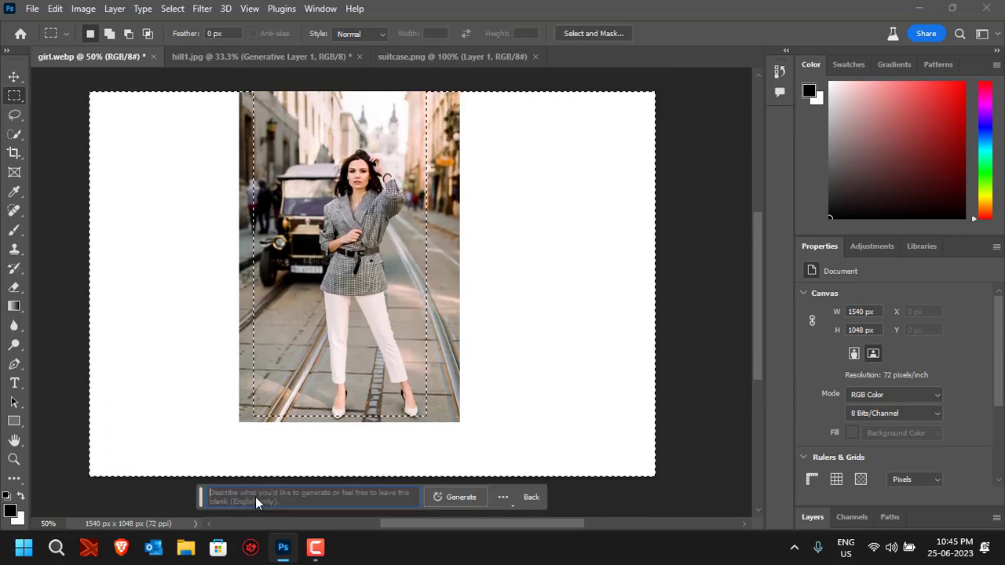
{"action": "left_click", "coordinate": [446, 498]}
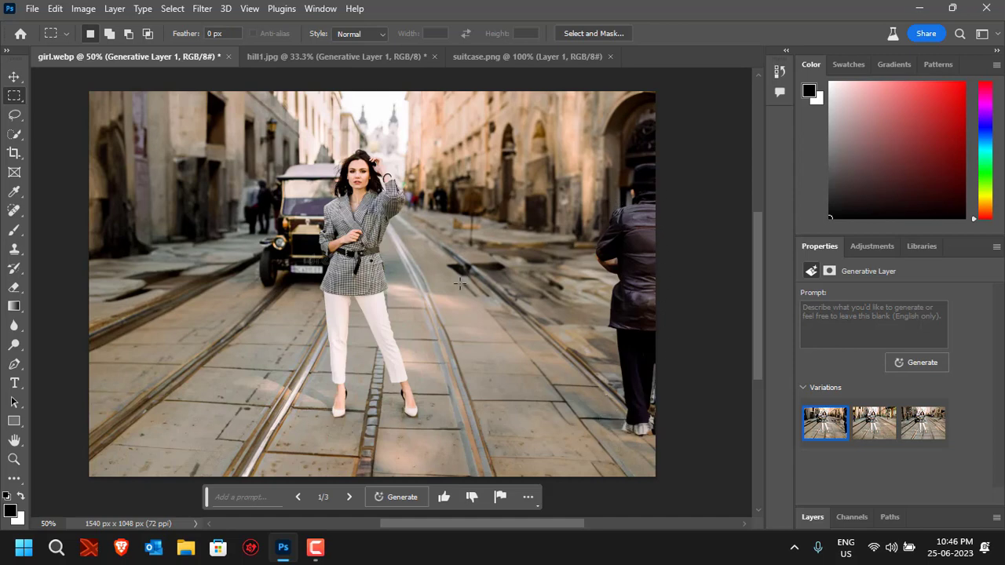
{"action": "left_click", "coordinate": [351, 497]}
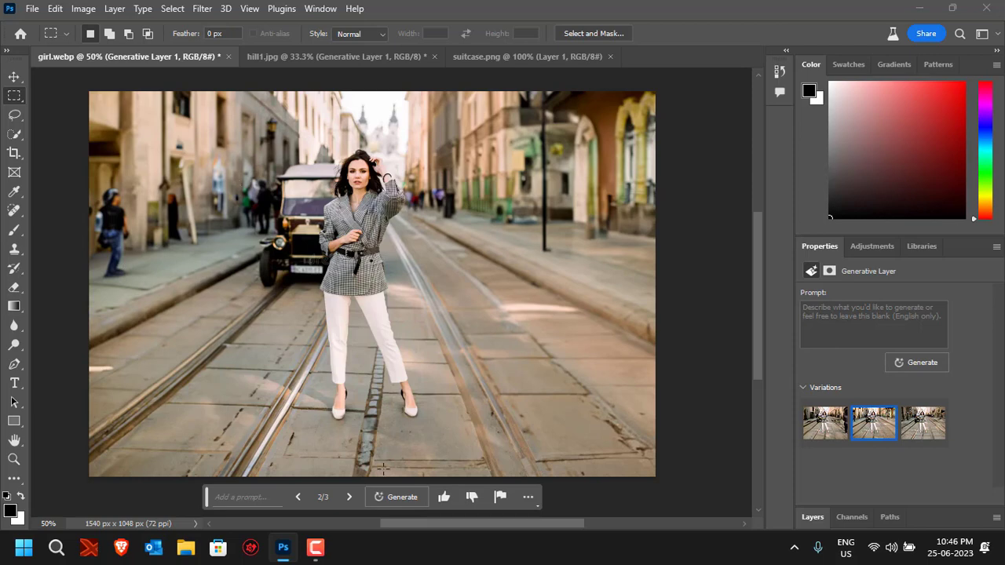
{"action": "left_click", "coordinate": [350, 497]}
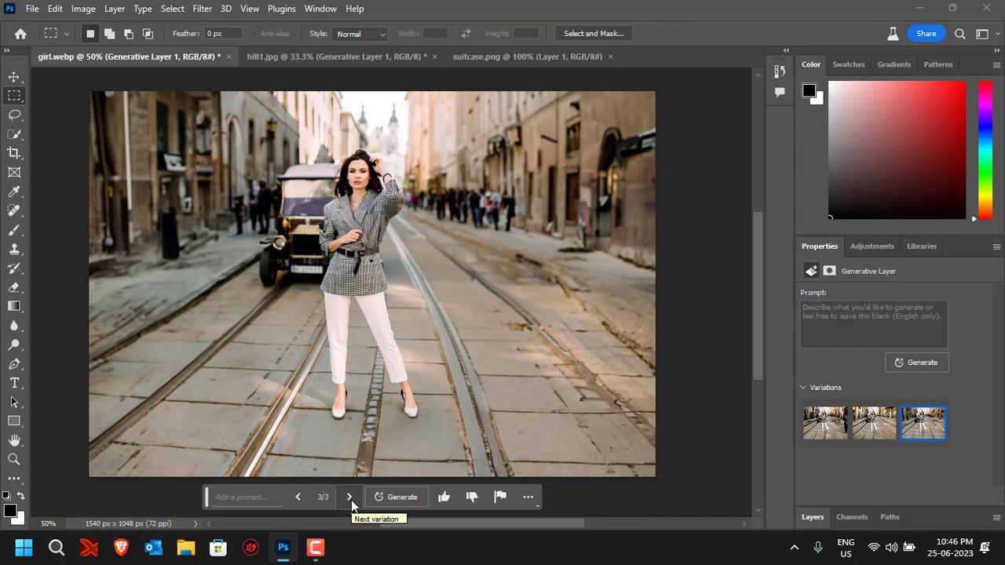
{"action": "left_click", "coordinate": [299, 497]}
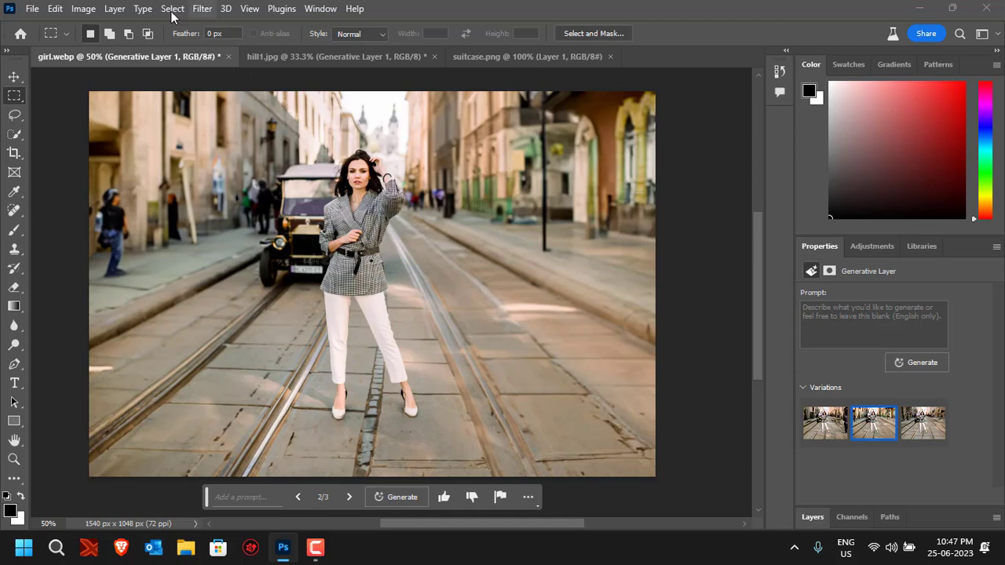
Lasso an oval on the paving to the right of the woman's feet, generate "kitten" there and keep the second variation.
{"action": "left_click", "coordinate": [13, 117]}
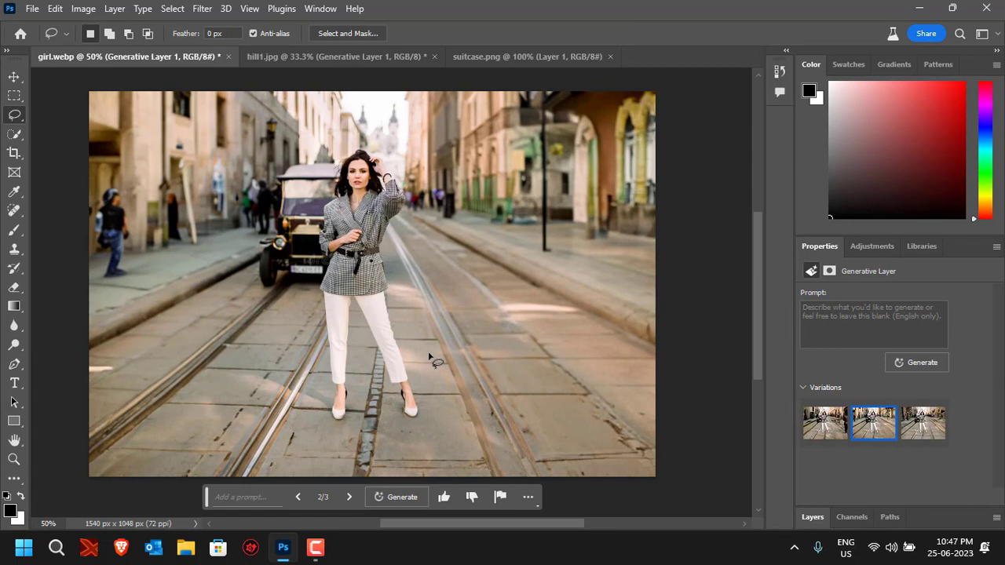
{"action": "mouse_move", "coordinate": [428, 357]}
{"action": "left_mouse_down"}
{"action": "mouse_move", "coordinate": [464, 352]}
{"action": "mouse_move", "coordinate": [477, 375]}
{"action": "mouse_move", "coordinate": [482, 410]}
{"action": "mouse_move", "coordinate": [468, 438]}
{"action": "mouse_move", "coordinate": [435, 423]}
{"action": "mouse_move", "coordinate": [429, 357]}
{"action": "left_mouse_up"}
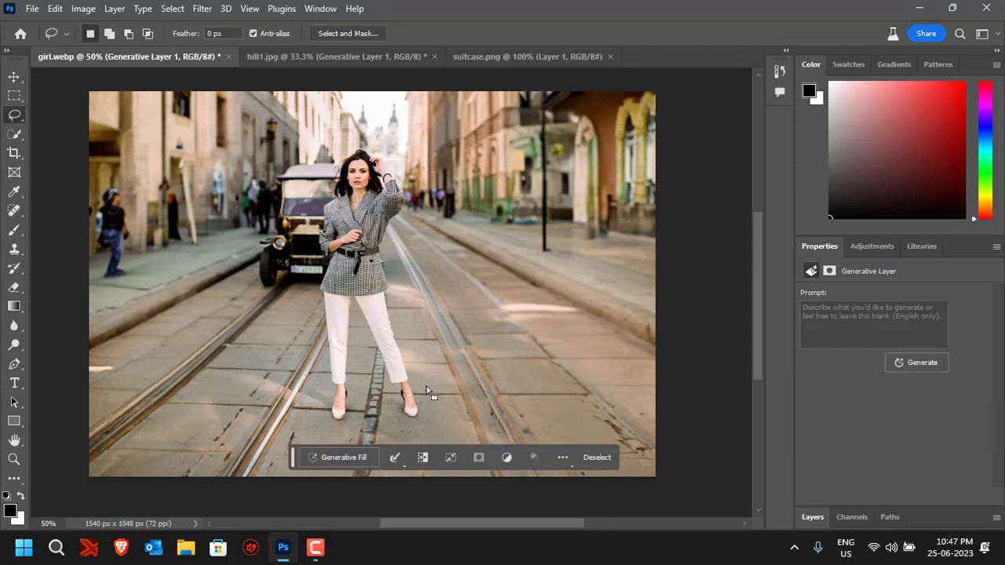
{"action": "left_click", "coordinate": [342, 453]}
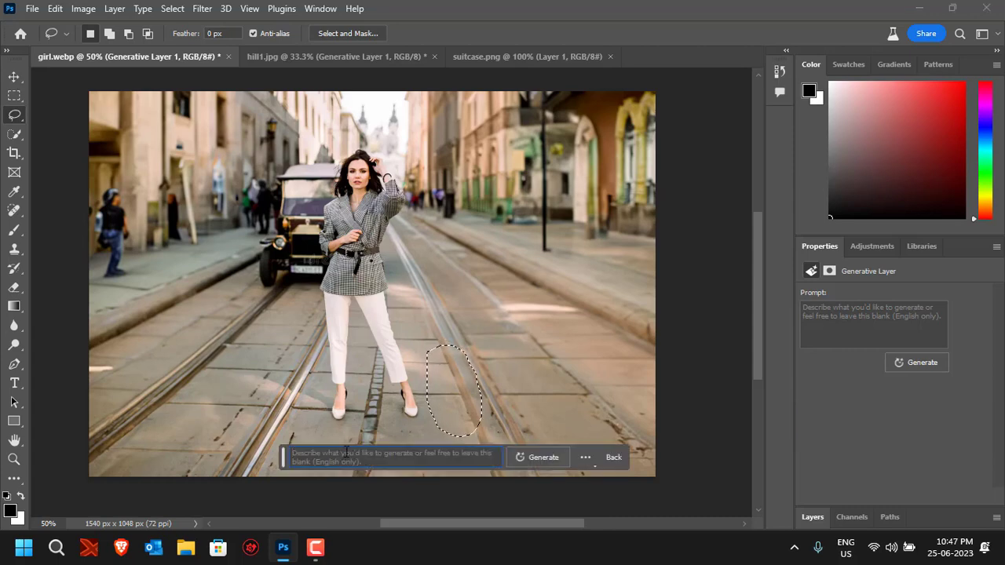
{"action": "type", "text": "kitten"}
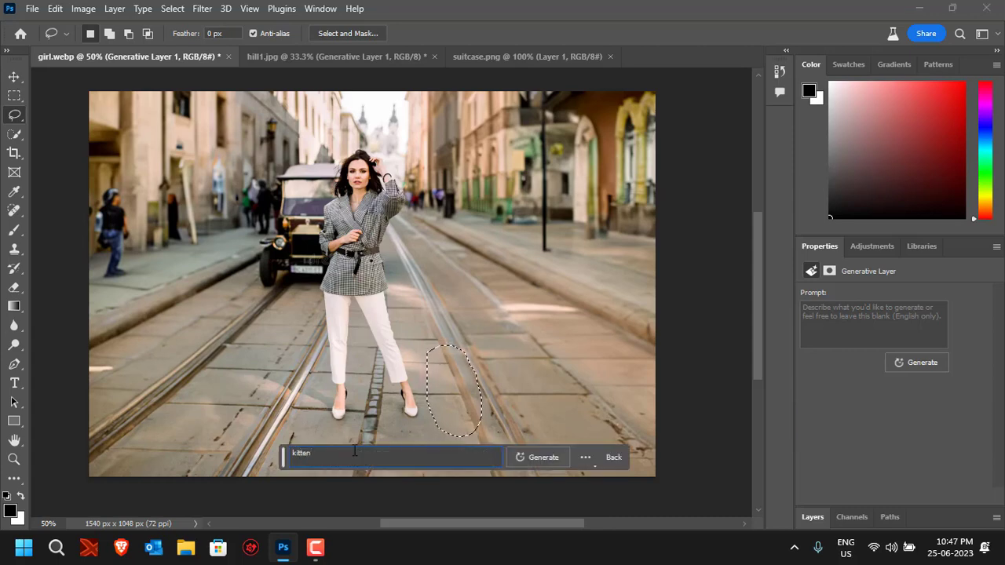
{"action": "left_click", "coordinate": [526, 457]}
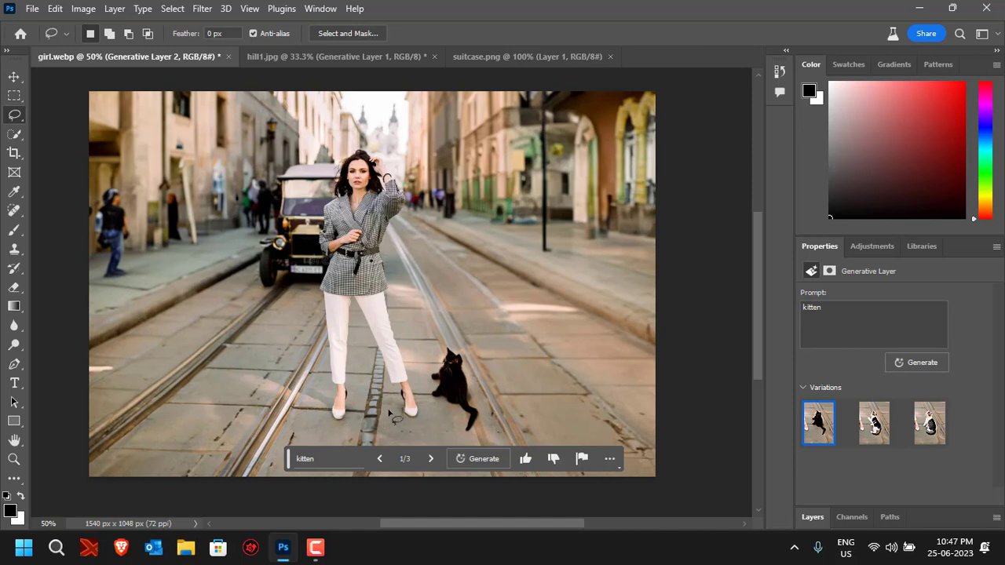
{"action": "left_click", "coordinate": [429, 459]}
{"action": "left_click", "coordinate": [429, 459]}
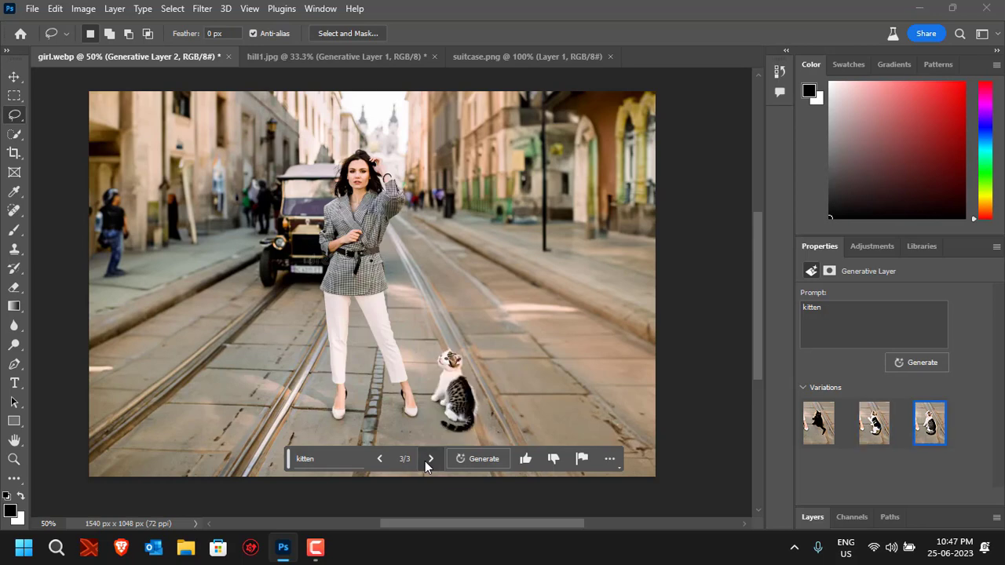
{"action": "left_click", "coordinate": [378, 463]}
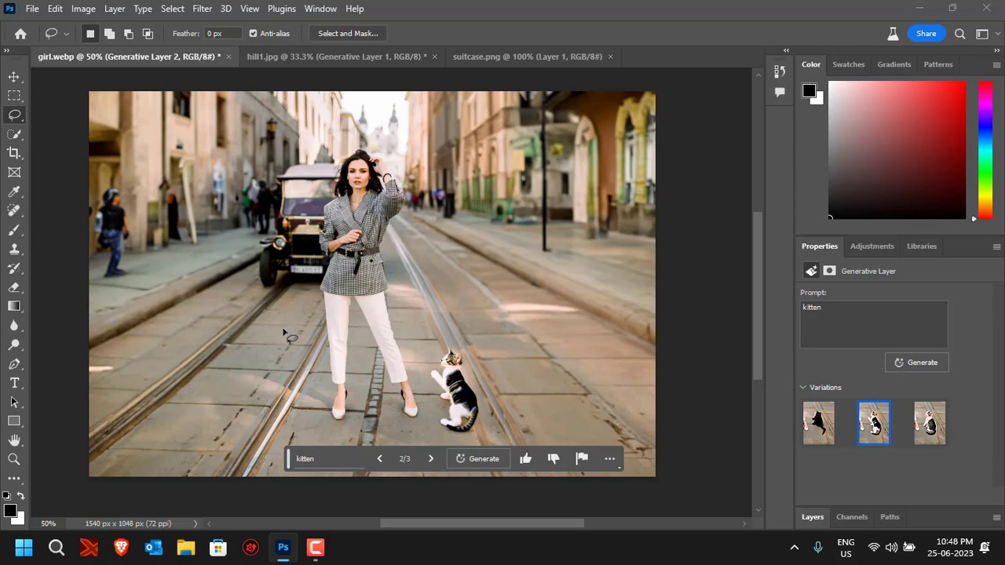
Lasso a narrow winding strip on the paving to the woman's left, generate "snake" there and choose the third variation.
{"action": "mouse_move", "coordinate": [284, 333]}
{"action": "left_mouse_down"}
{"action": "mouse_move", "coordinate": [260, 381]}
{"action": "mouse_move", "coordinate": [218, 415]}
{"action": "mouse_move", "coordinate": [208, 450]}
{"action": "mouse_move", "coordinate": [184, 475]}
{"action": "mouse_move", "coordinate": [263, 395]}
{"action": "mouse_move", "coordinate": [283, 330]}
{"action": "left_mouse_up"}
{"action": "left_click", "coordinate": [141, 497]}
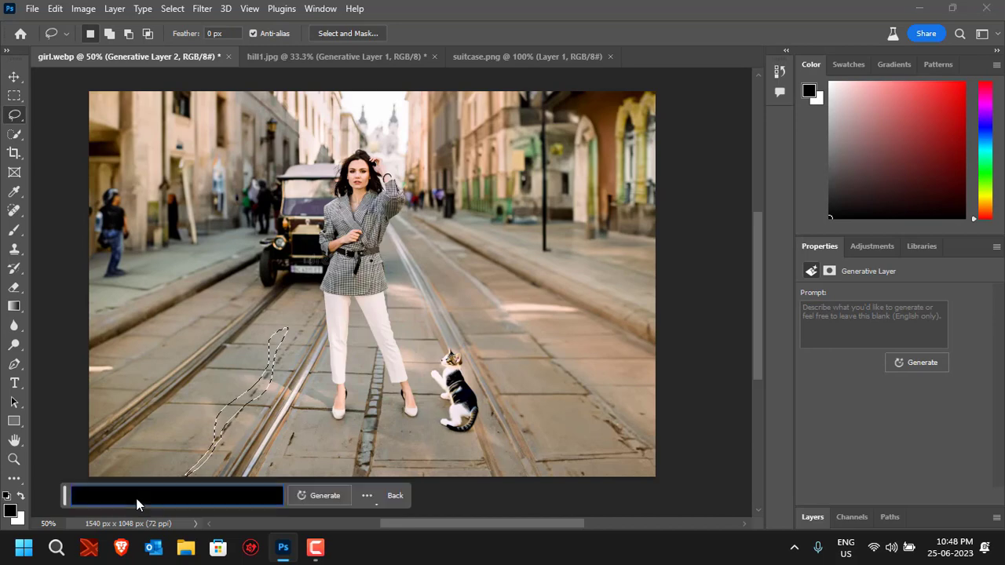
{"action": "type", "text": "sn"}
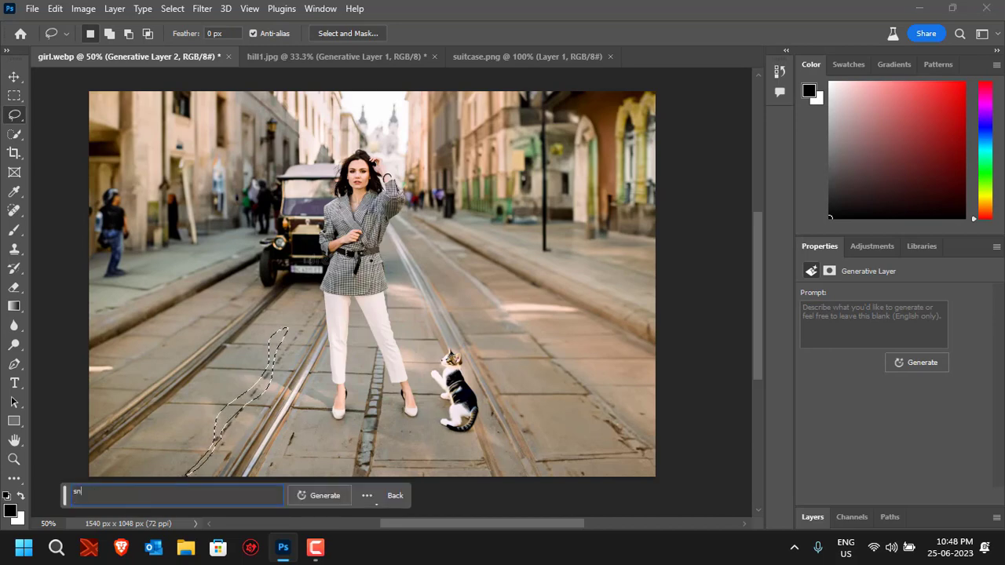
{"action": "type", "text": "ale"}
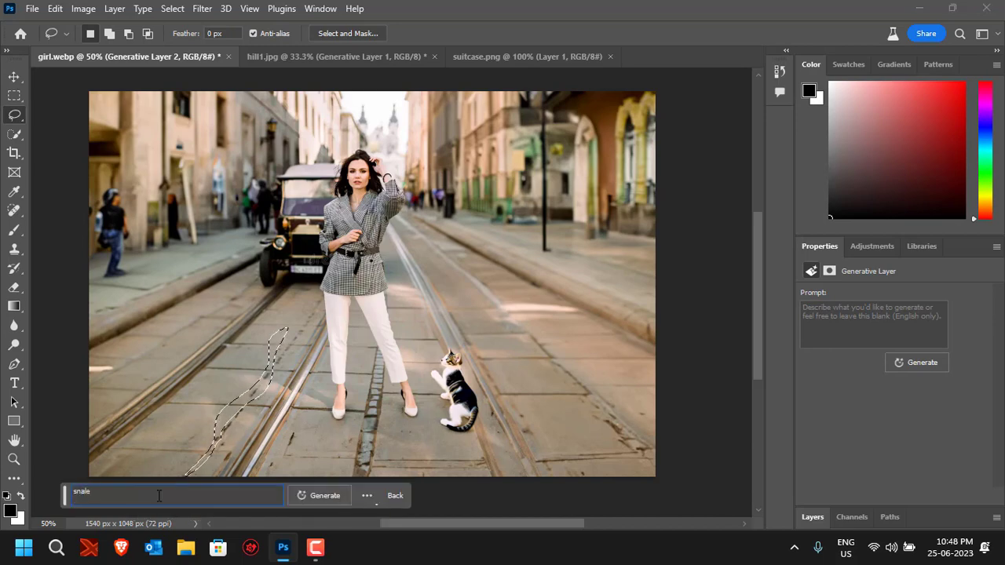
{"action": "key", "text": "BackSpace"}
{"action": "key", "text": "BackSpace"}
{"action": "type", "text": "ke"}
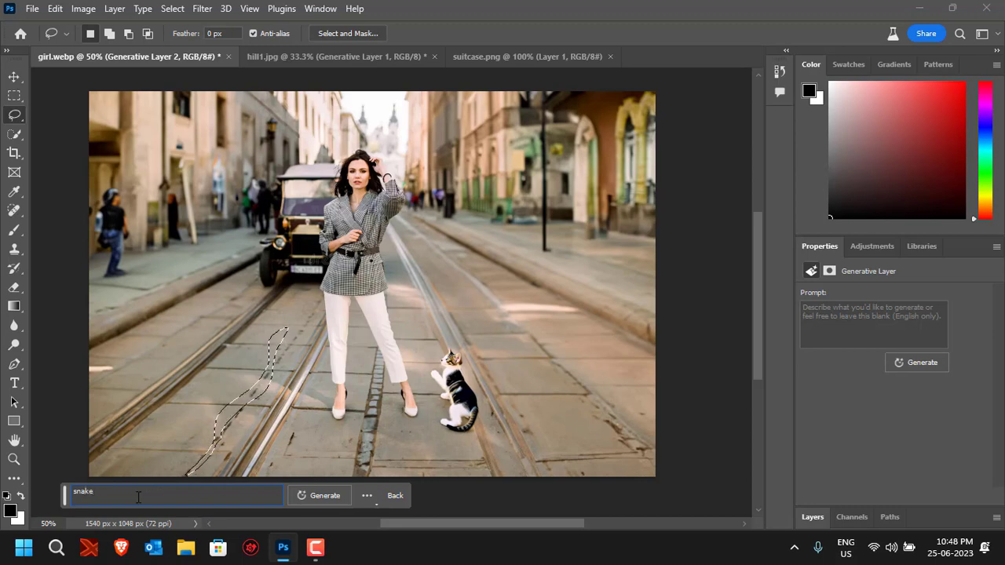
{"action": "left_click", "coordinate": [328, 501]}
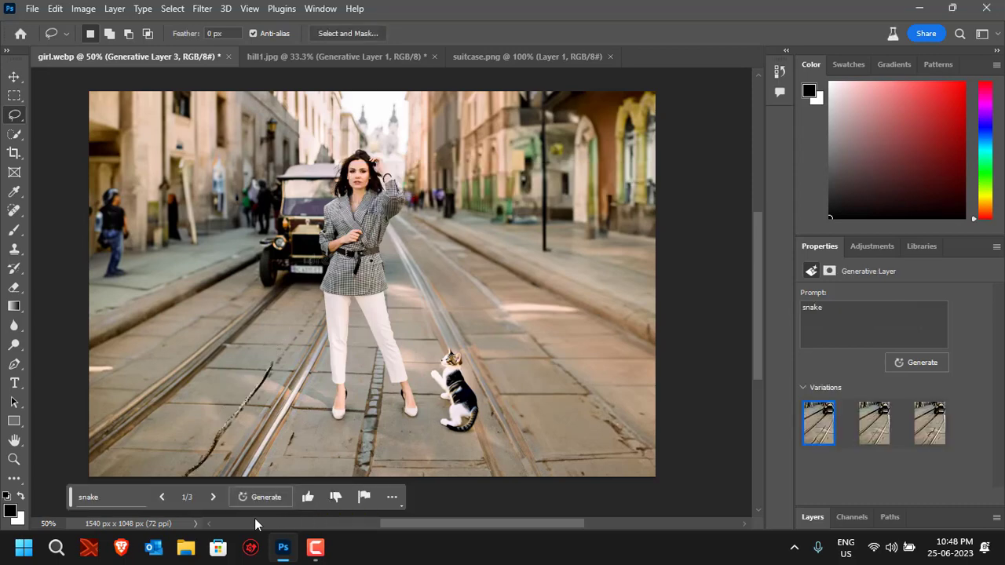
{"action": "left_click", "coordinate": [210, 498]}
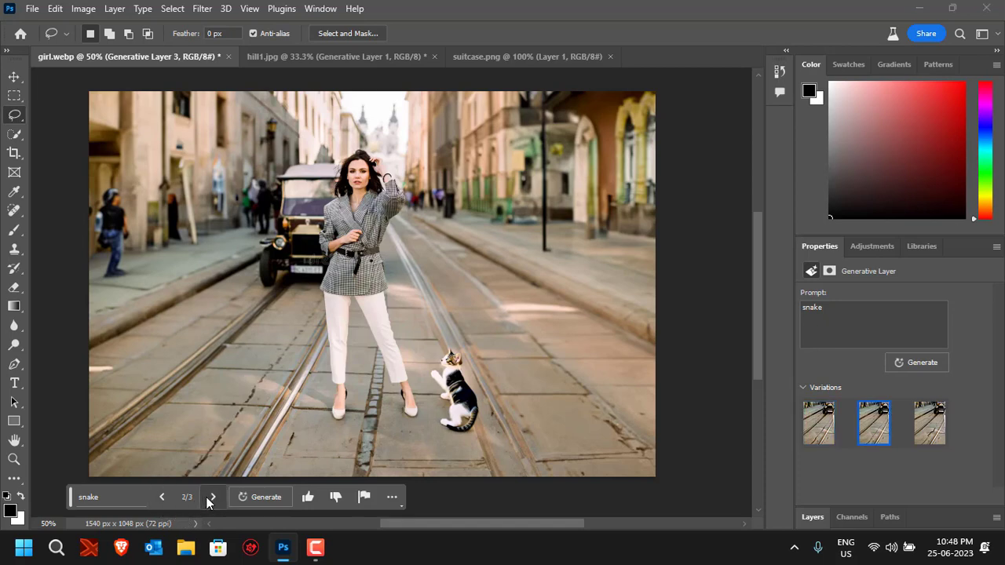
{"action": "left_click", "coordinate": [210, 497]}
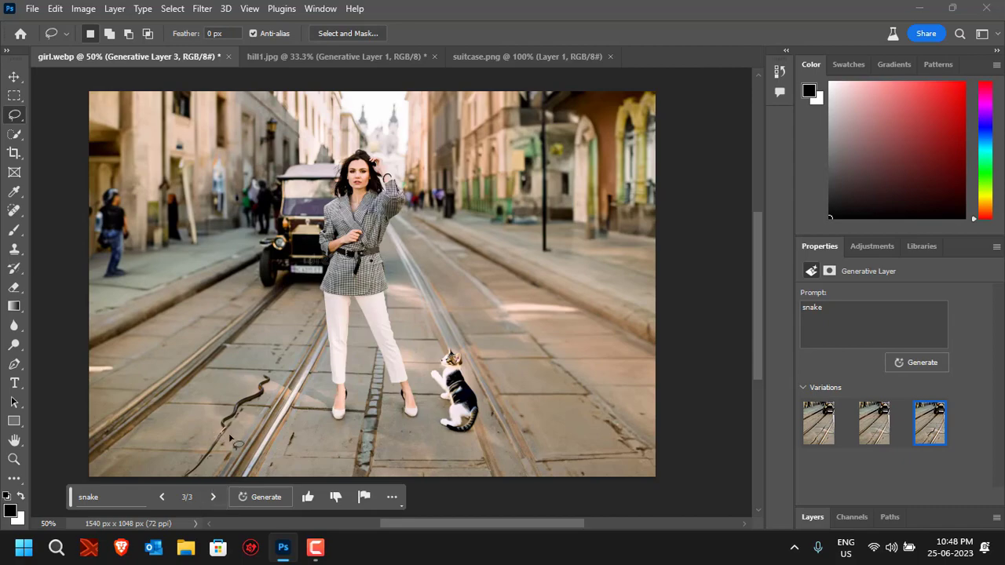
Inspect the generated snake and kitten up close and in the whole photo.
{"action": "key", "text": "ctrl+plus"}
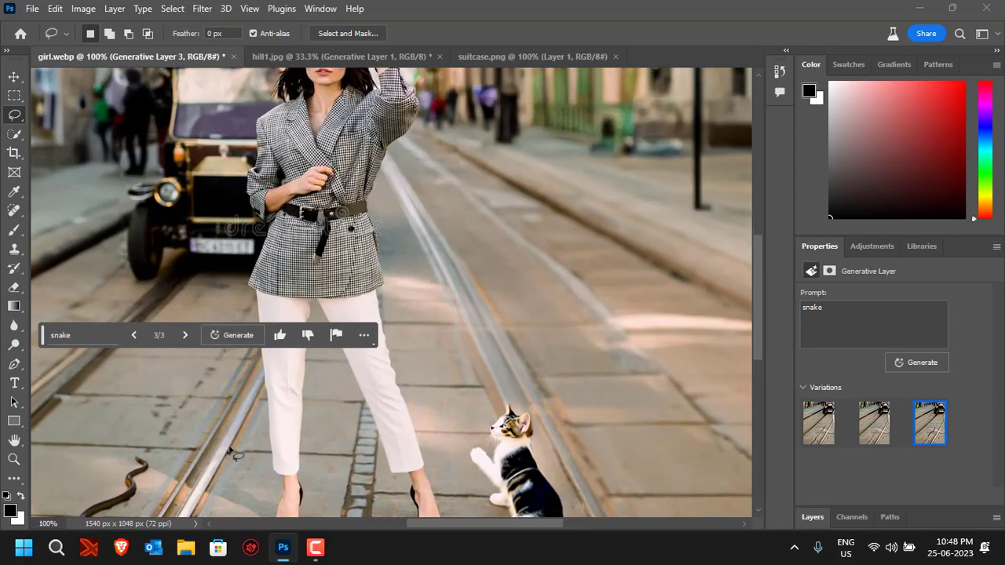
{"action": "left_click_drag", "start_coordinate": [424, 524], "coordinate": [384, 524]}
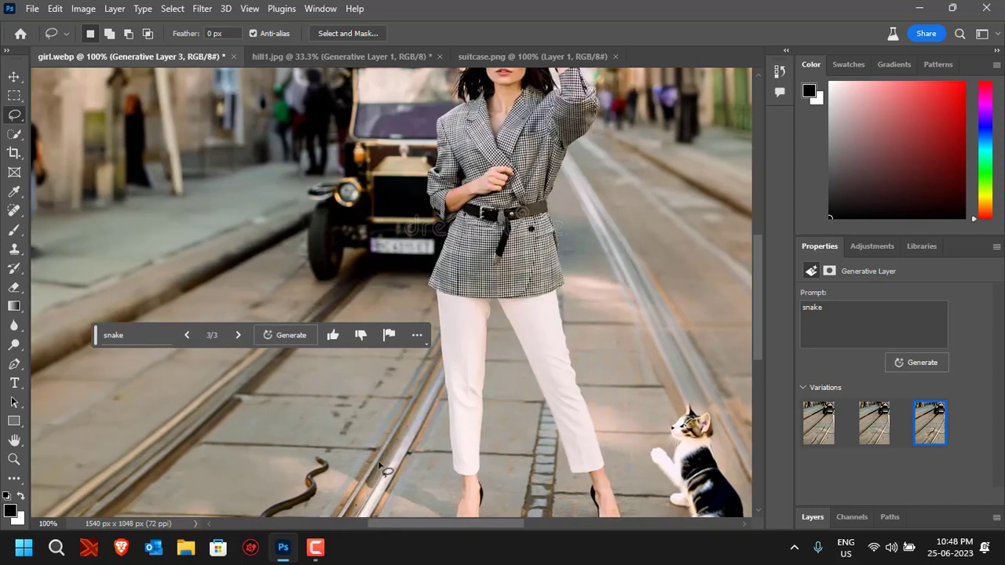
{"action": "scroll", "coordinate": [379, 468], "scroll_direction": "down", "scroll_amount": 5}
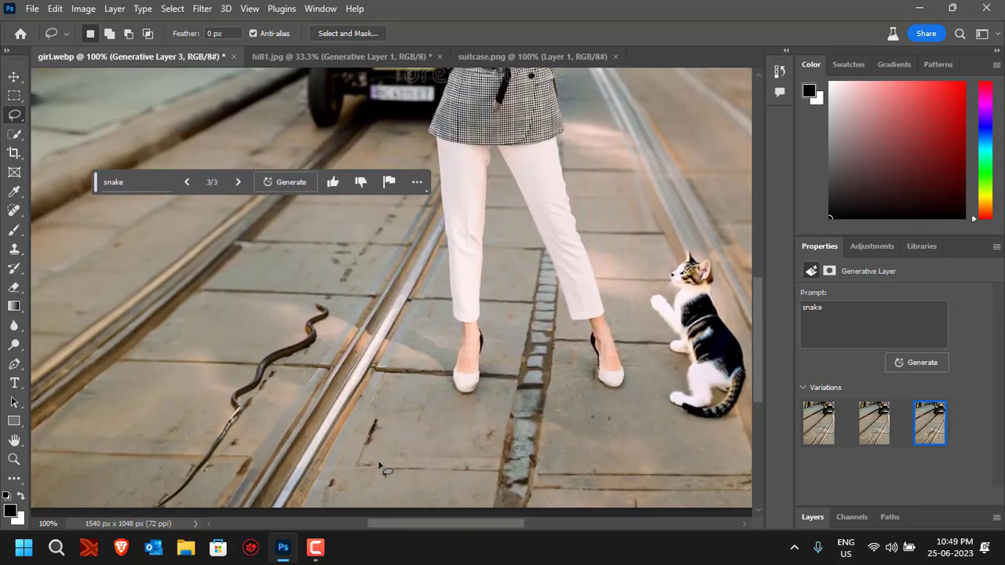
{"action": "scroll", "coordinate": [380, 468], "scroll_direction": "up", "scroll_amount": 3}
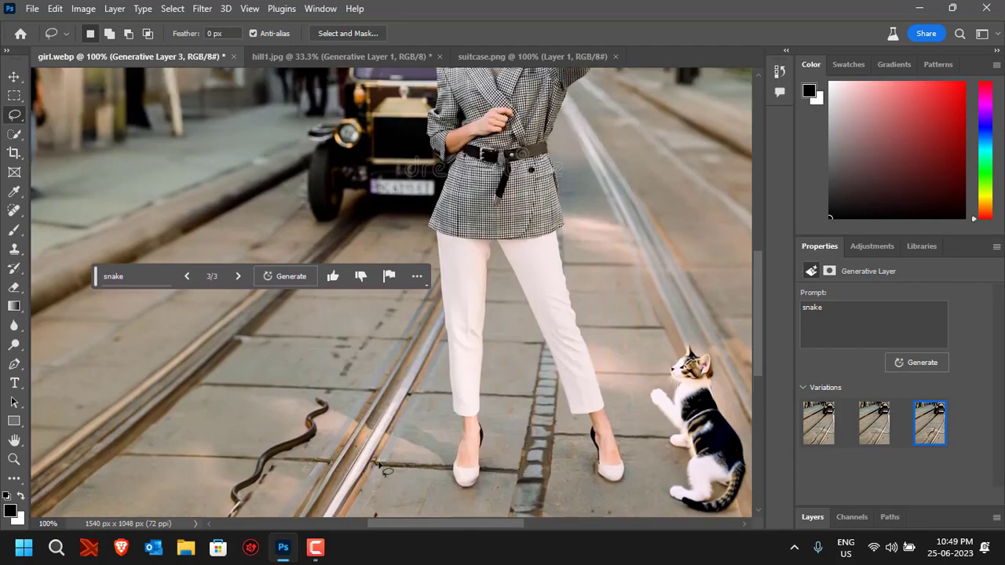
{"action": "key", "text": "ctrl+minus"}
{"action": "key", "text": "ctrl+minus"}
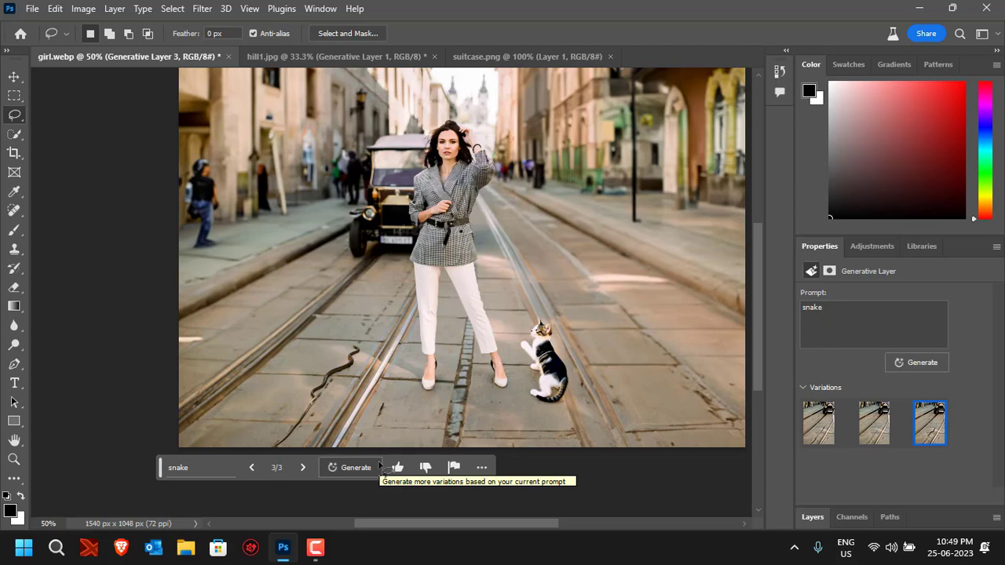
{"action": "scroll", "coordinate": [519, 357], "scroll_direction": "up", "scroll_amount": 2}
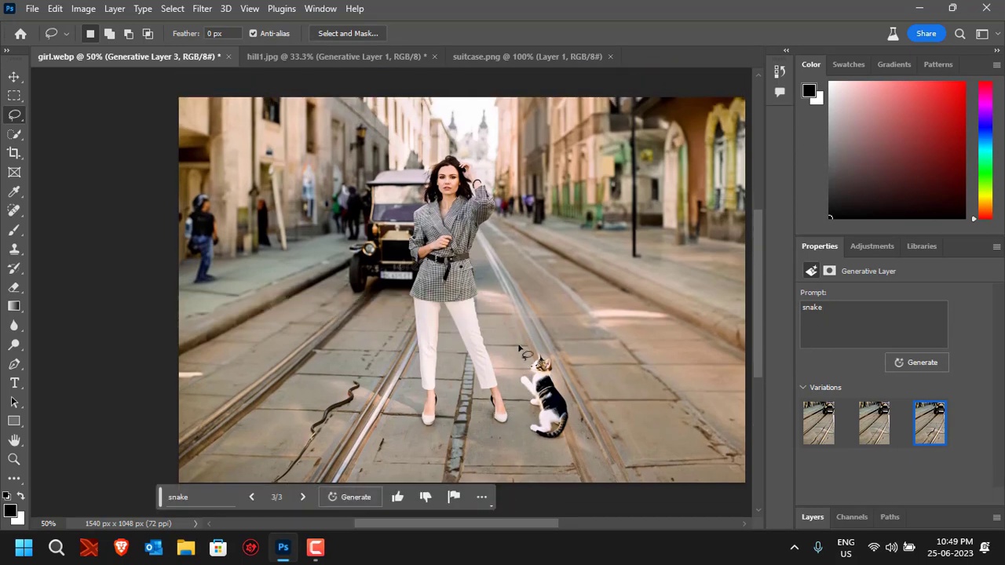
{"action": "scroll", "coordinate": [519, 348], "scroll_direction": "down", "scroll_amount": 1}
{"action": "scroll", "coordinate": [519, 349], "scroll_direction": "up", "scroll_amount": 1}
Lasso a large rounded area over the road and sidewalk at the photo's right edge and generate "cow" there.
{"action": "left_click_drag", "start_coordinate": [485, 526], "coordinate": [506, 528]}
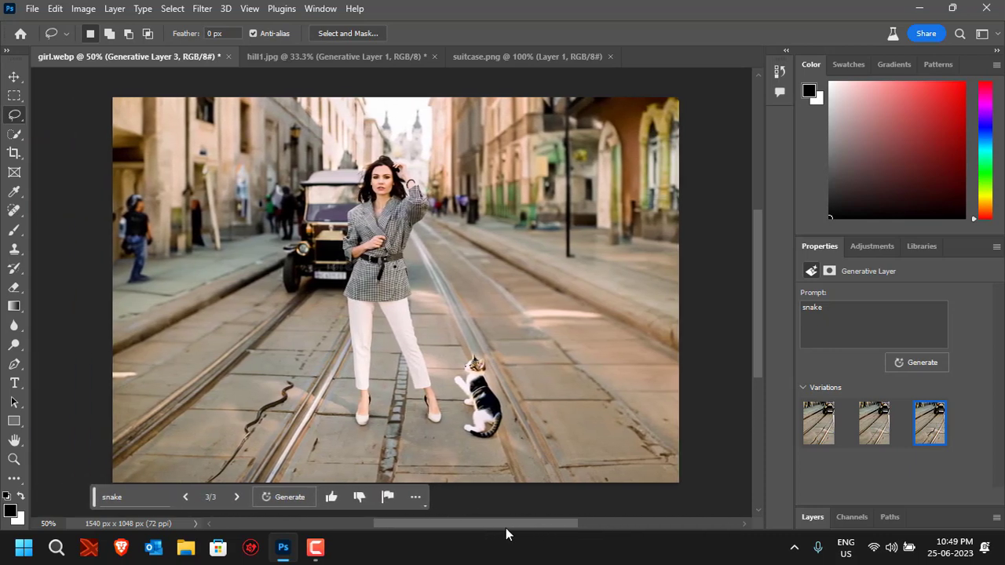
{"action": "left_click_drag", "start_coordinate": [505, 527], "coordinate": [518, 528]}
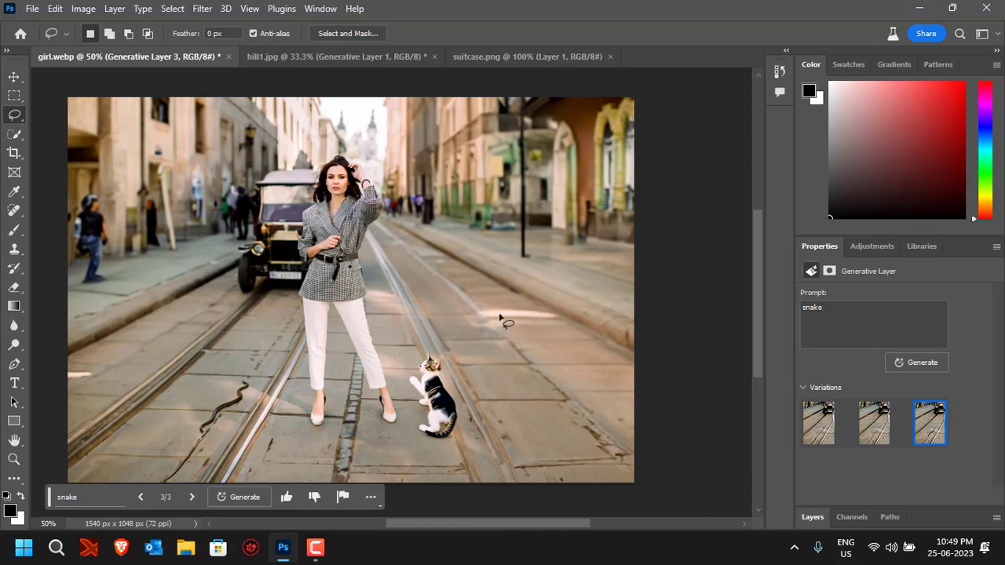
{"action": "left_click", "coordinate": [494, 273]}
{"action": "mouse_move", "coordinate": [495, 273]}
{"action": "left_mouse_down"}
{"action": "mouse_move", "coordinate": [526, 220]}
{"action": "mouse_move", "coordinate": [588, 223]}
{"action": "mouse_move", "coordinate": [618, 242]}
{"action": "mouse_move", "coordinate": [638, 302]}
{"action": "mouse_move", "coordinate": [635, 364]}
{"action": "mouse_move", "coordinate": [623, 381]}
{"action": "mouse_move", "coordinate": [560, 373]}
{"action": "mouse_move", "coordinate": [499, 320]}
{"action": "mouse_move", "coordinate": [484, 290]}
{"action": "mouse_move", "coordinate": [506, 233]}
{"action": "left_mouse_up"}
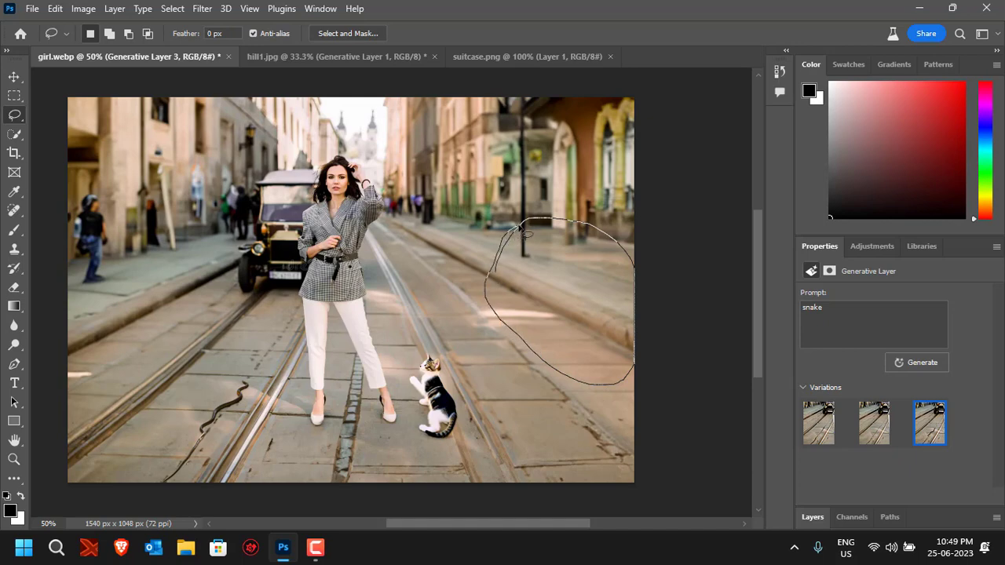
{"action": "left_click_drag", "start_coordinate": [521, 229], "coordinate": [520, 226]}
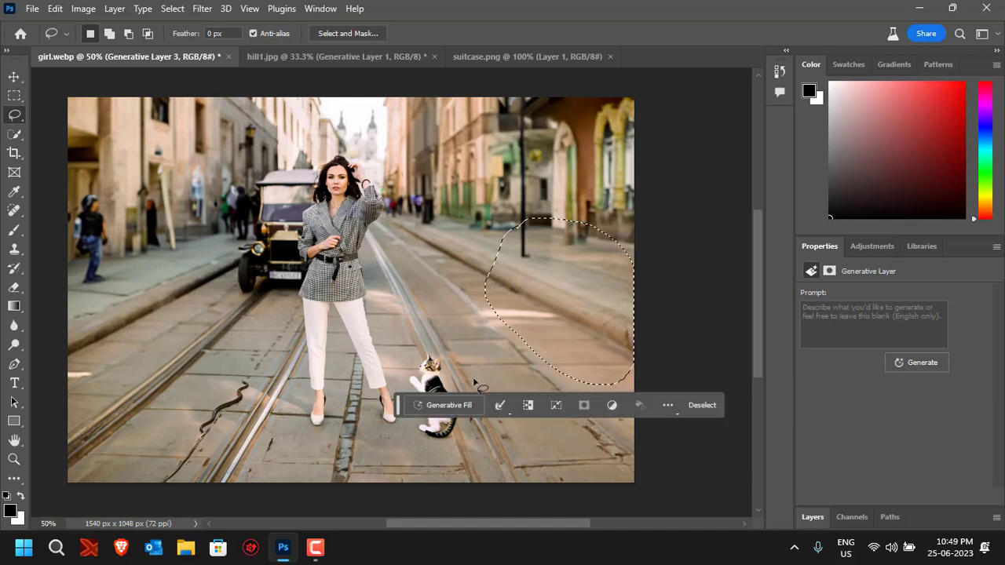
{"action": "left_click", "coordinate": [460, 405]}
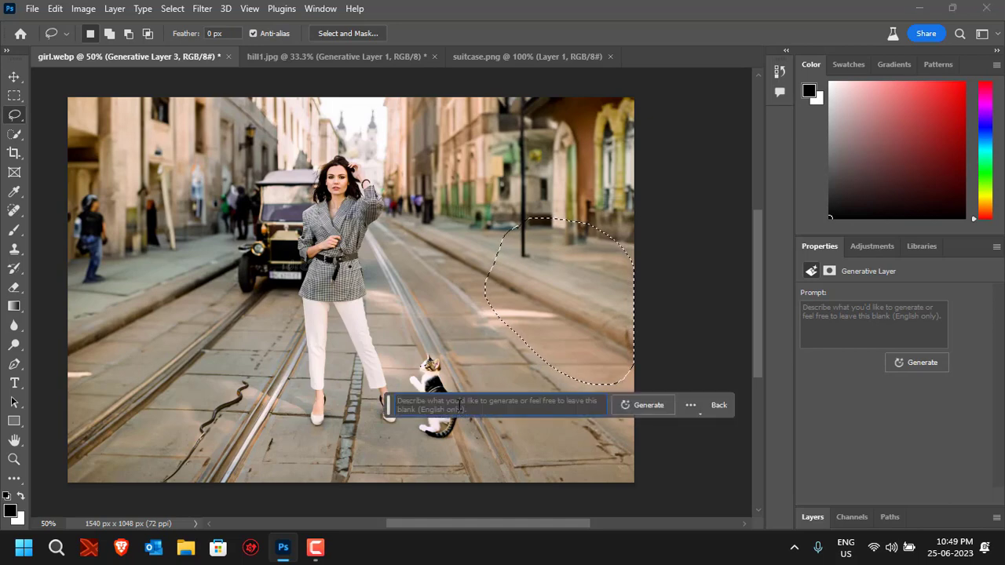
{"action": "type", "text": "c"}
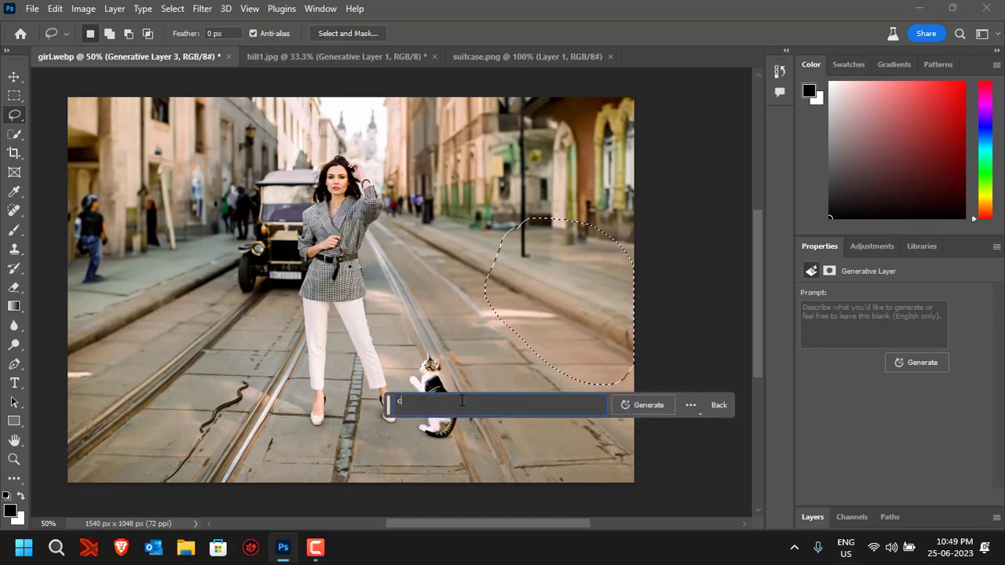
{"action": "type", "text": "cw"}
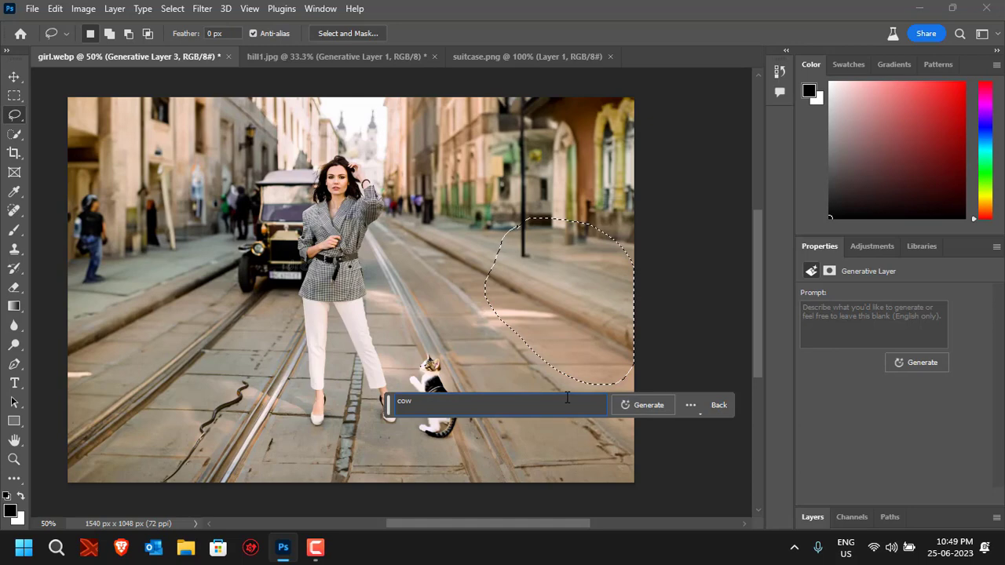
{"action": "left_click", "coordinate": [633, 405]}
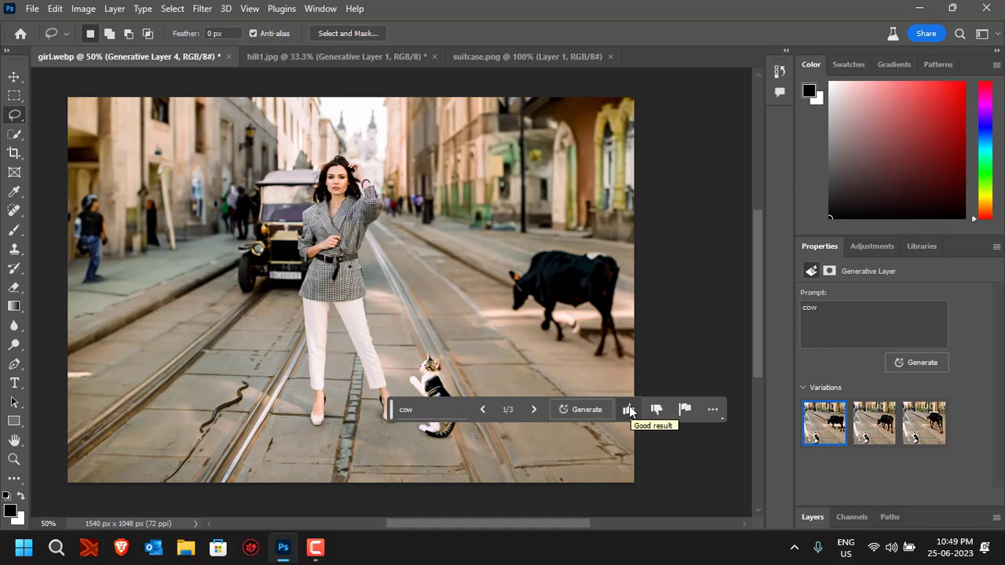
Compare the cow variations, keep the second one and move the prompt bar below the photo.
{"action": "left_click", "coordinate": [531, 409]}
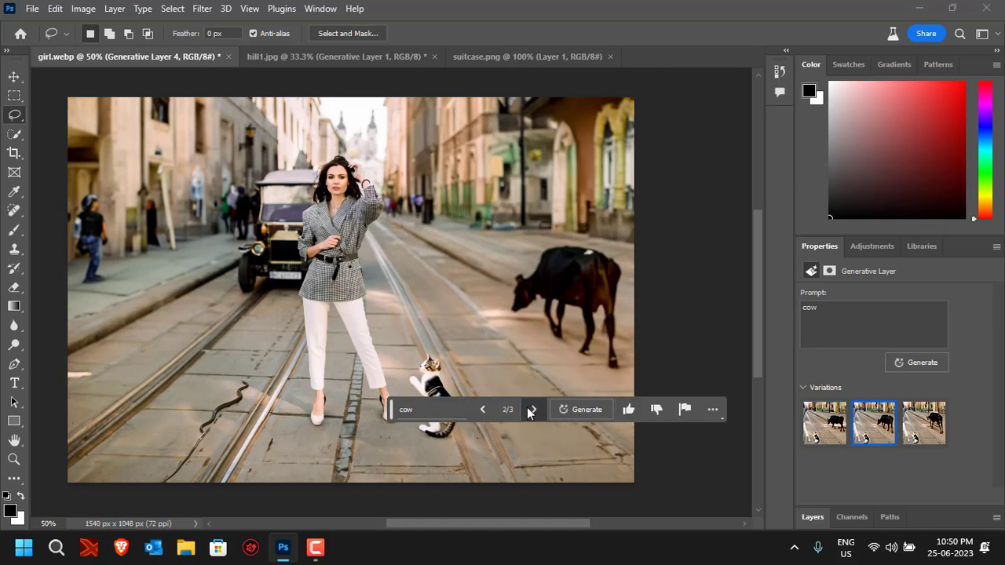
{"action": "left_click", "coordinate": [529, 409]}
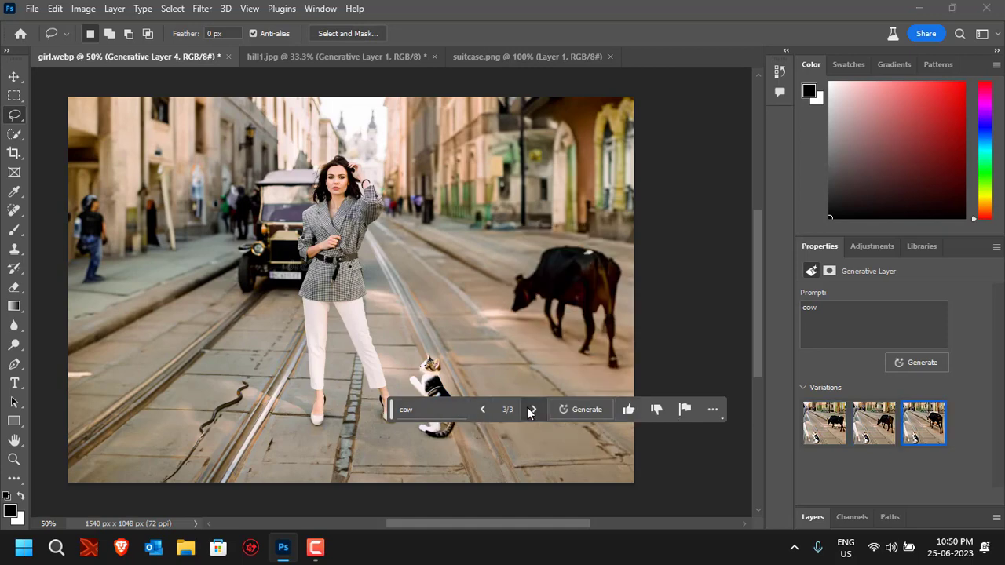
{"action": "left_click", "coordinate": [484, 412]}
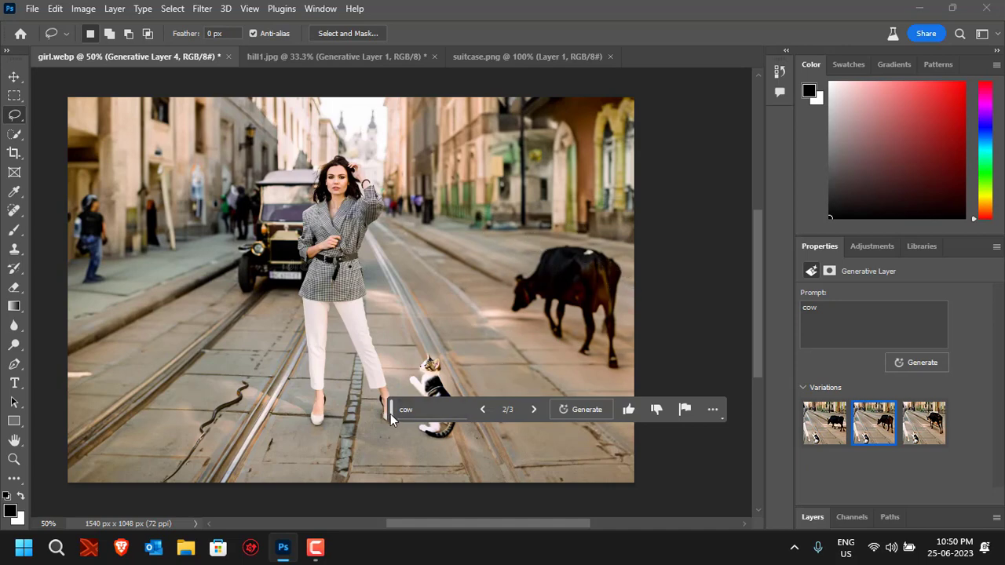
{"action": "left_click_drag", "start_coordinate": [390, 413], "coordinate": [209, 503]}
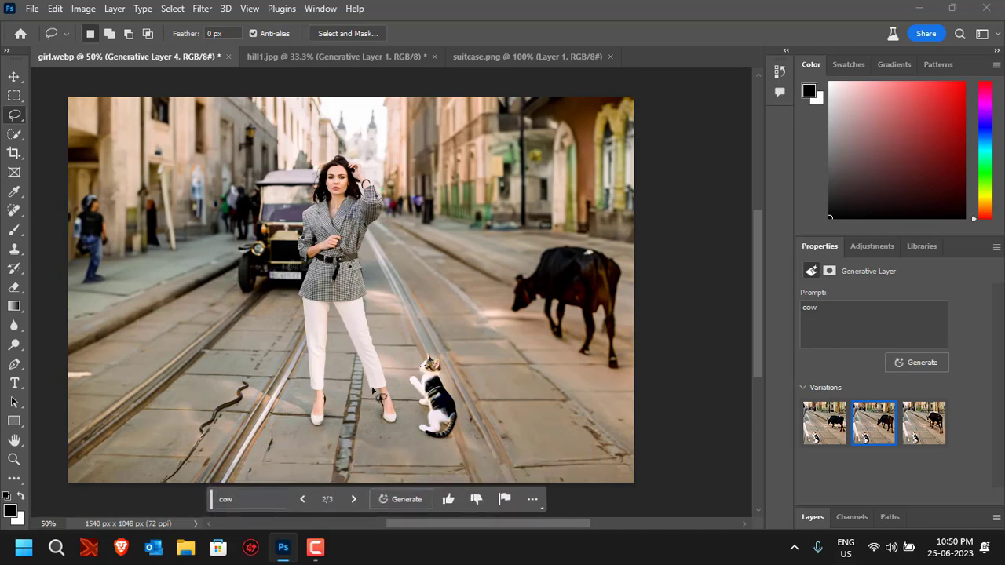
Lasso a small oval on the paving beside the tram track at the photo's far left and generate "puppy" there.
{"action": "scroll", "coordinate": [428, 337], "scroll_direction": "up", "scroll_amount": 2}
{"action": "scroll", "coordinate": [429, 338], "scroll_direction": "down", "scroll_amount": 2}
{"action": "mouse_move", "coordinate": [109, 353]}
{"action": "left_mouse_down"}
{"action": "mouse_move", "coordinate": [150, 326]}
{"action": "mouse_move", "coordinate": [181, 316]}
{"action": "mouse_move", "coordinate": [192, 326]}
{"action": "mouse_move", "coordinate": [169, 362]}
{"action": "mouse_move", "coordinate": [114, 386]}
{"action": "mouse_move", "coordinate": [105, 365]}
{"action": "mouse_move", "coordinate": [118, 345]}
{"action": "left_mouse_up"}
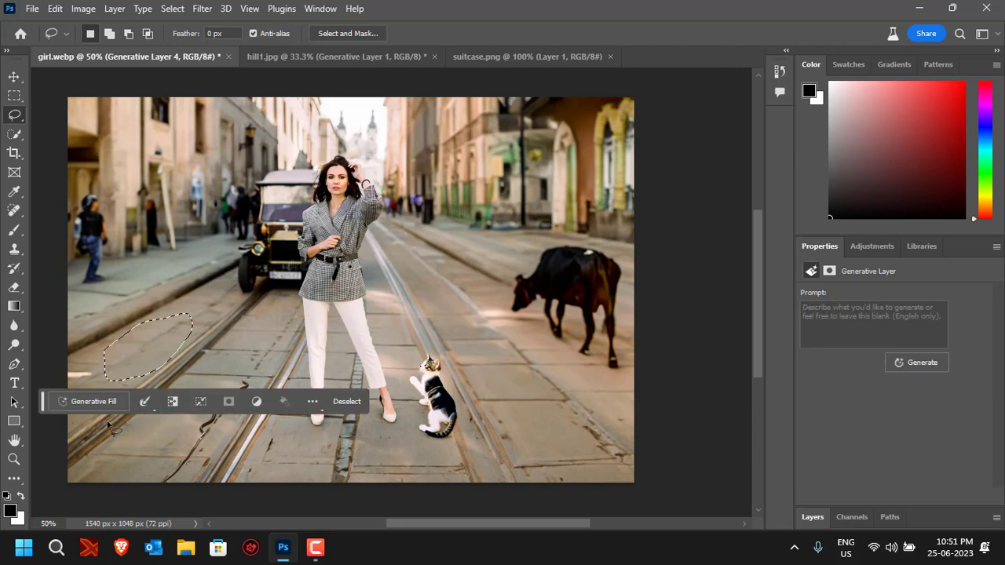
{"action": "left_click", "coordinate": [103, 407]}
{"action": "type", "text": "puppy"}
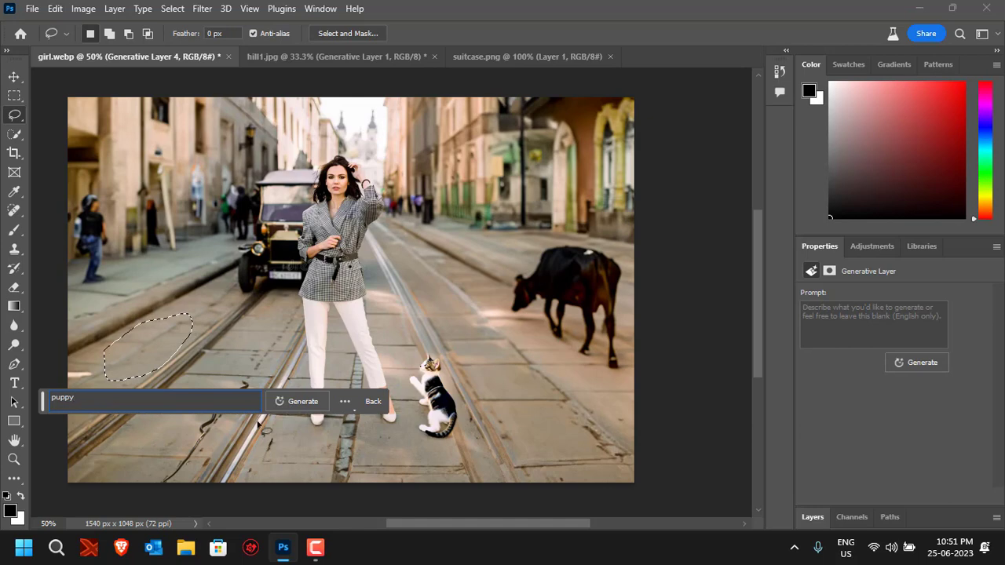
{"action": "left_click", "coordinate": [297, 404]}
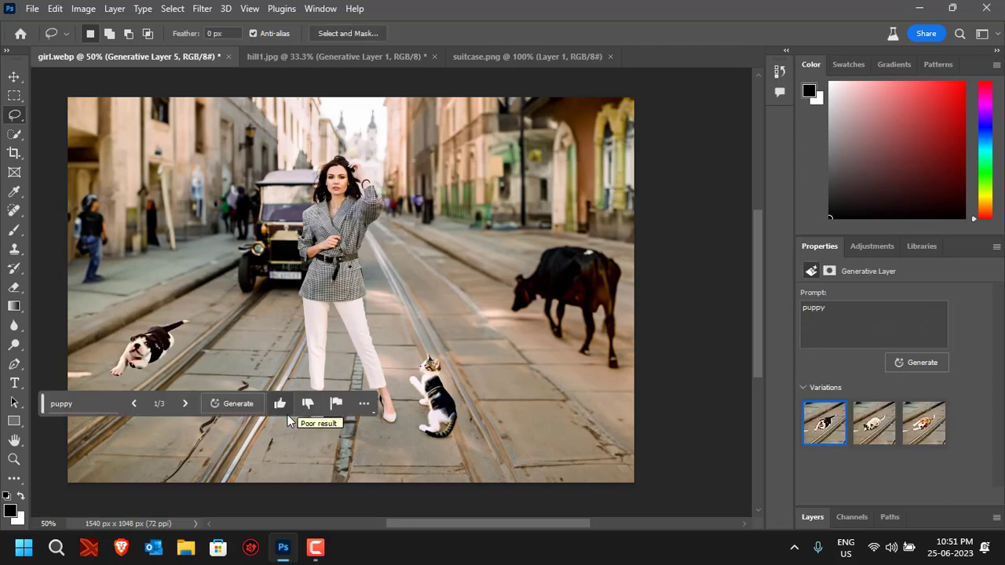
Compare the puppy variations, keep the second one and move the prompt bar clear of the photo.
{"action": "left_click", "coordinate": [185, 404]}
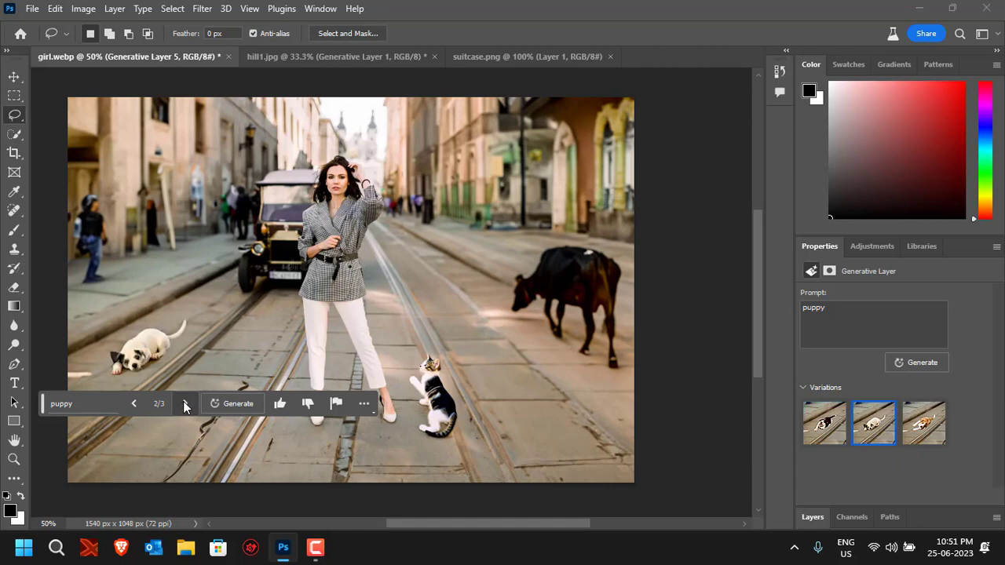
{"action": "left_click", "coordinate": [184, 404]}
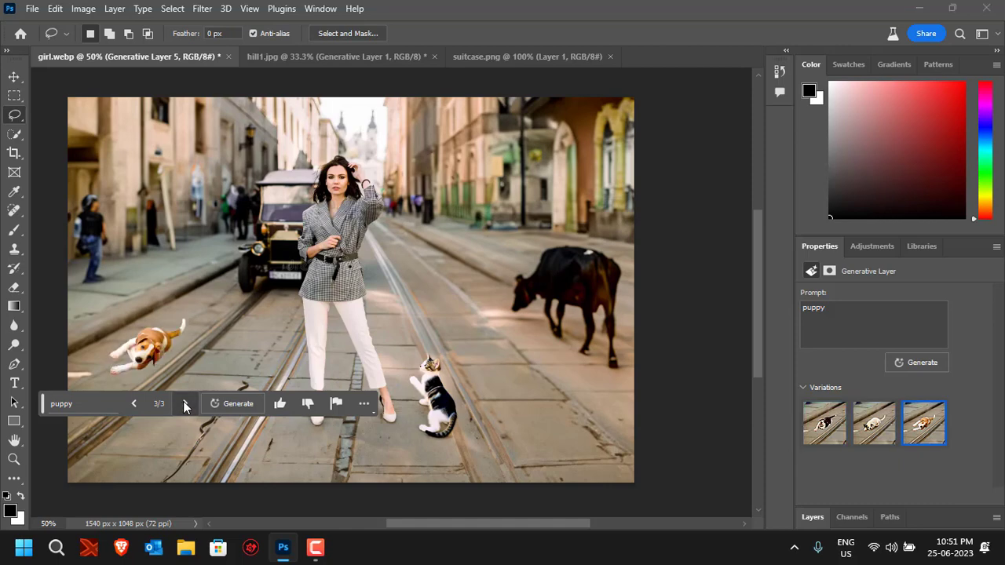
{"action": "left_click", "coordinate": [133, 405]}
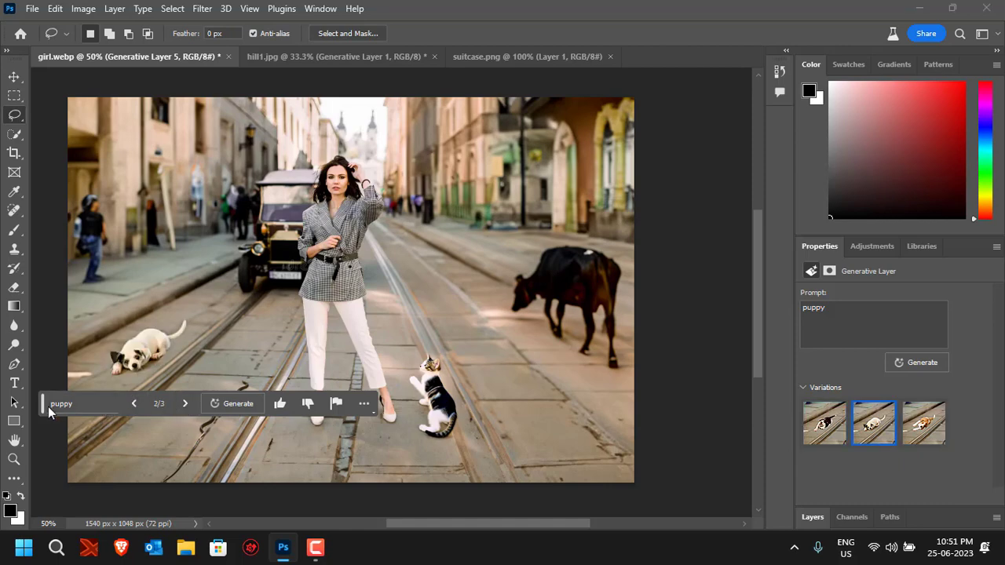
{"action": "left_click_drag", "start_coordinate": [46, 406], "coordinate": [257, 454]}
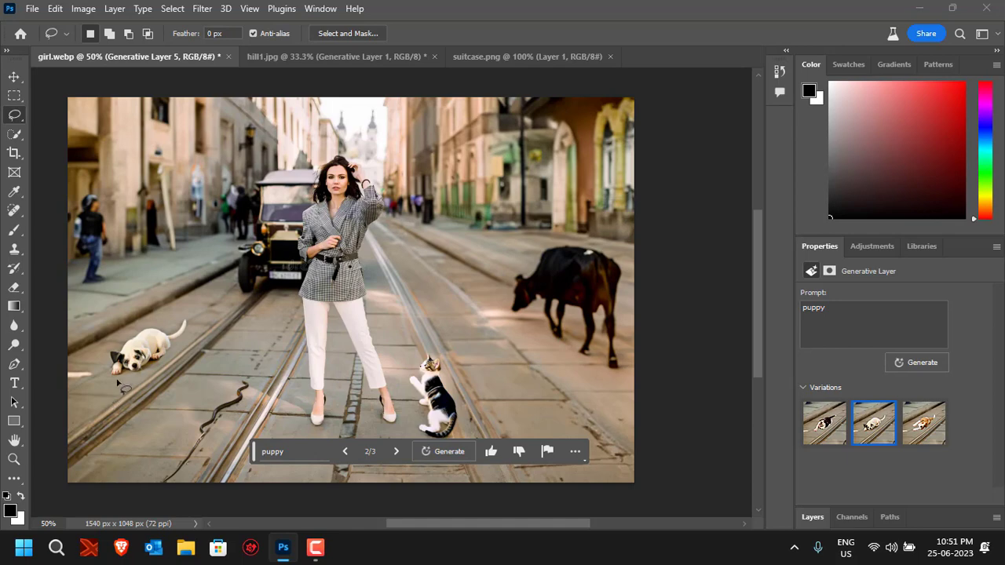
{"action": "left_click_drag", "start_coordinate": [254, 451], "coordinate": [228, 500]}
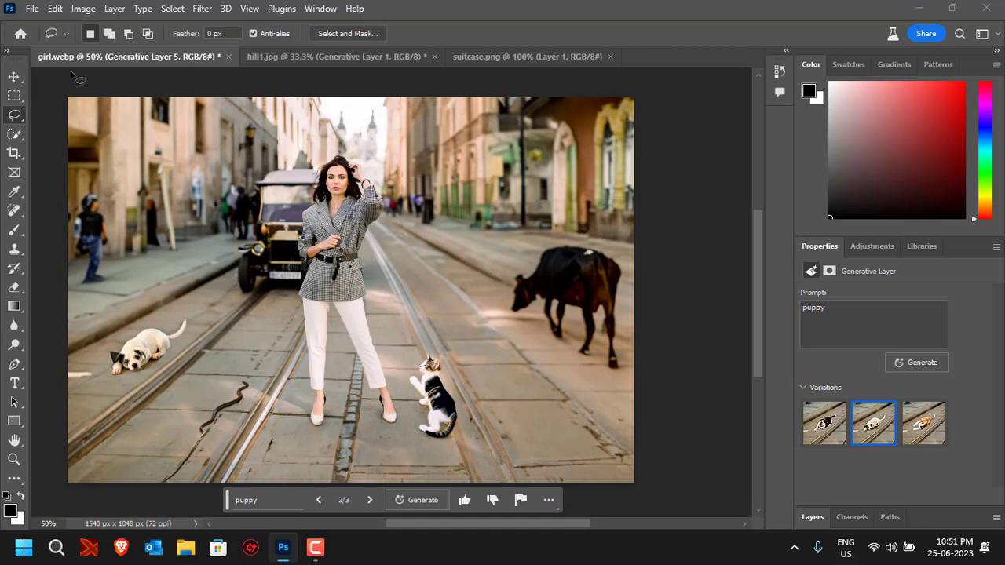
Close the girl.webp document without saving its changes, and close hill1.jpg.
{"action": "left_click", "coordinate": [32, 8]}
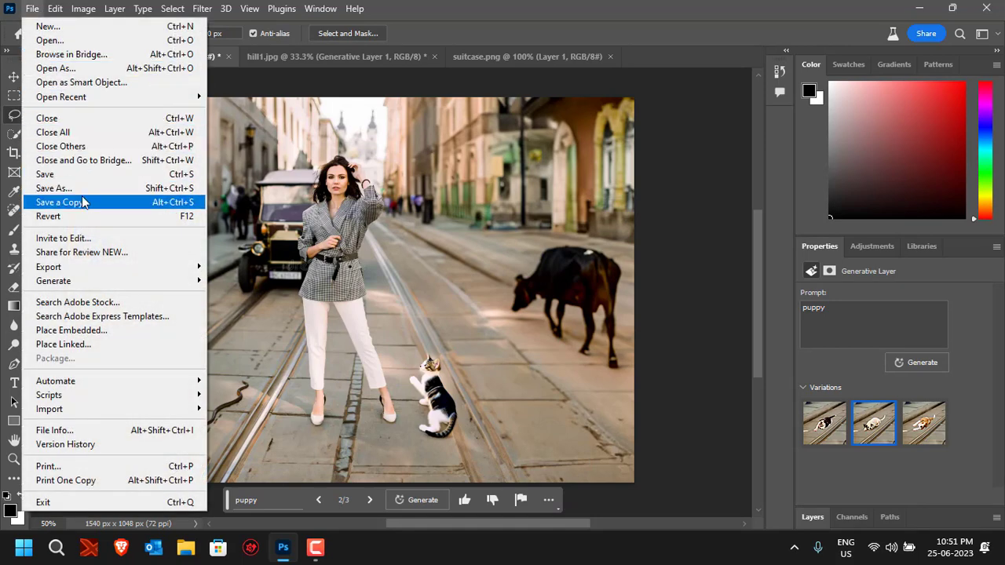
{"action": "left_click", "coordinate": [427, 11]}
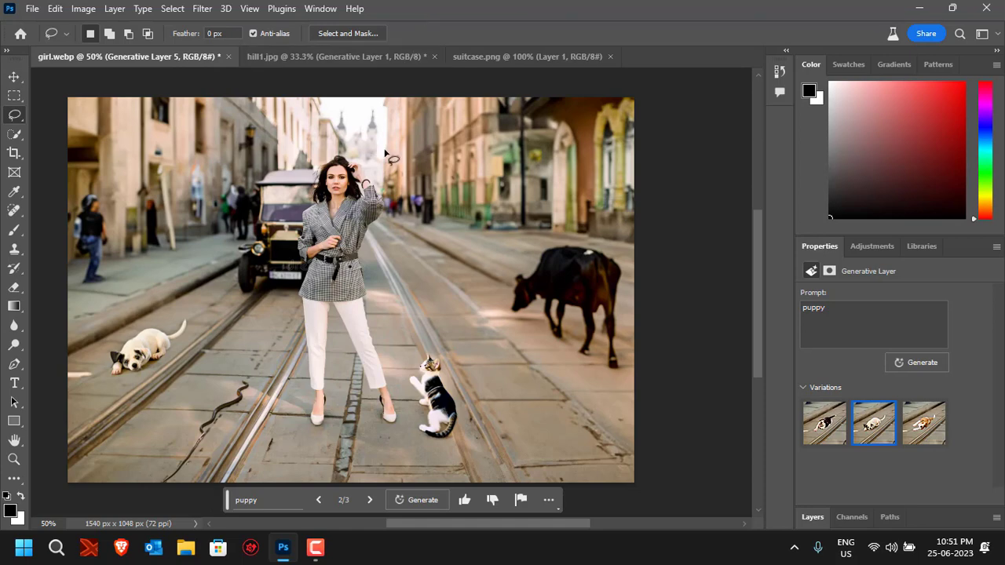
{"action": "left_click", "coordinate": [228, 56]}
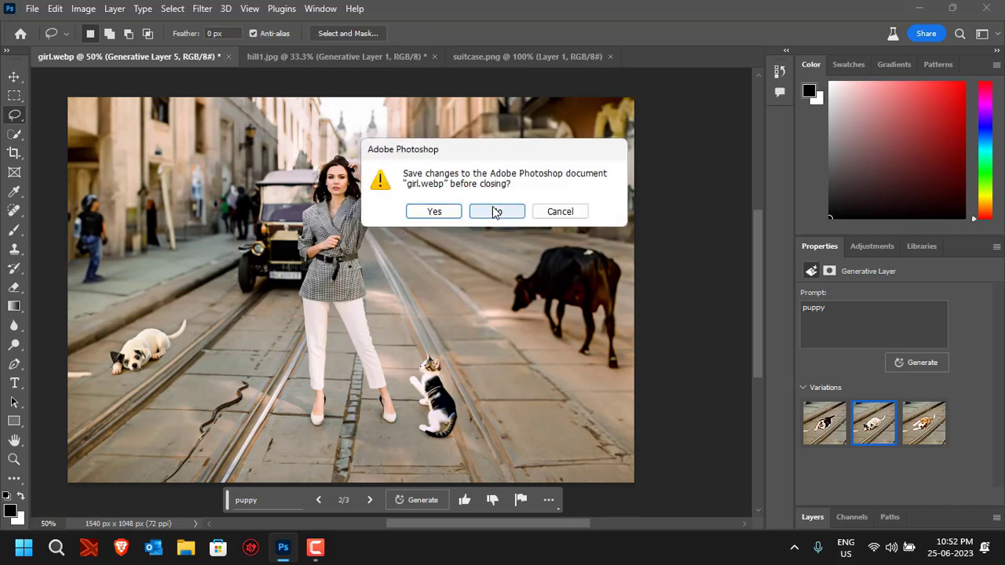
{"action": "left_click", "coordinate": [495, 212]}
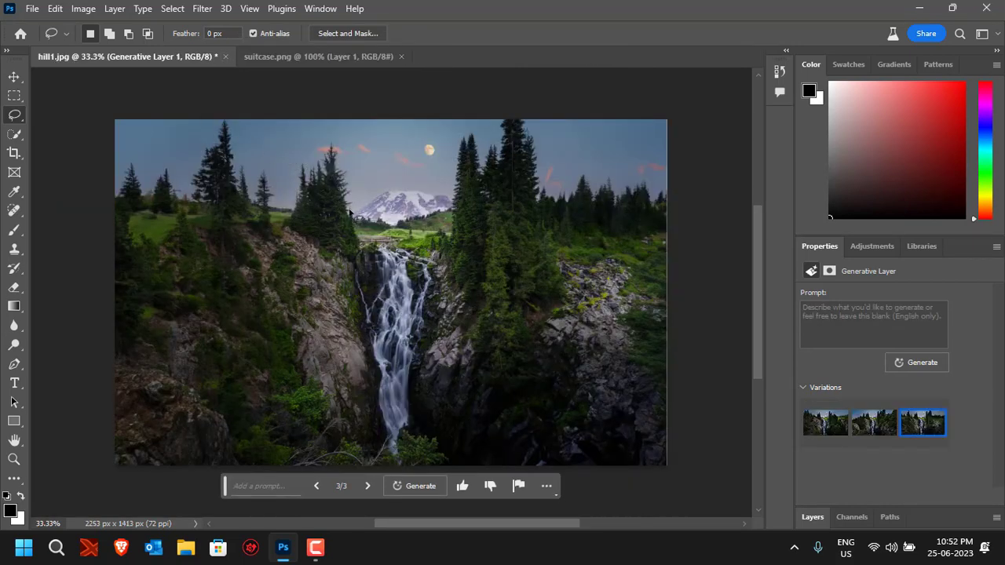
{"action": "left_click", "coordinate": [225, 57]}
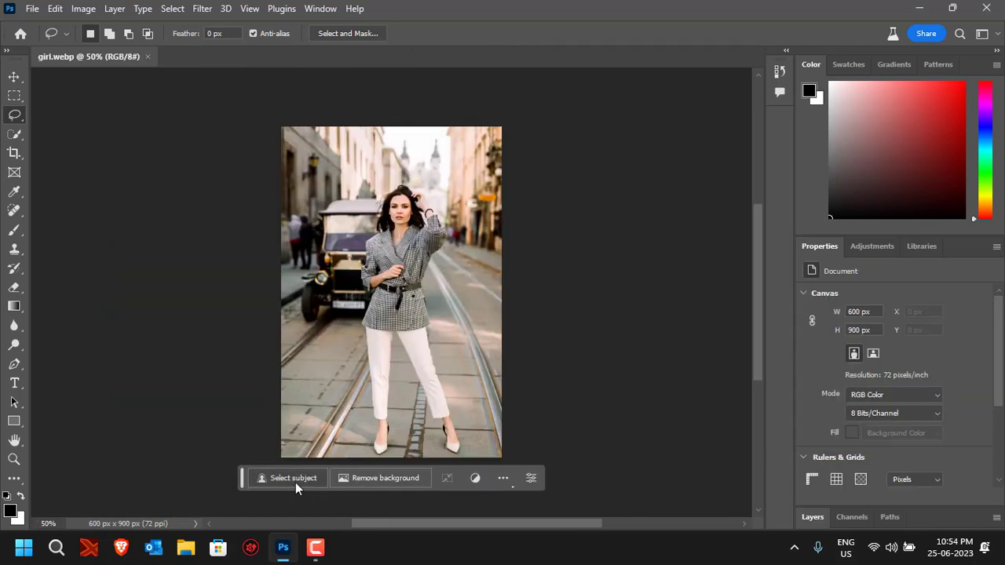
Select the woman as subject, invert the selection to the background and generate "mountains" there with Generative Fill.
{"action": "left_click", "coordinate": [295, 481]}
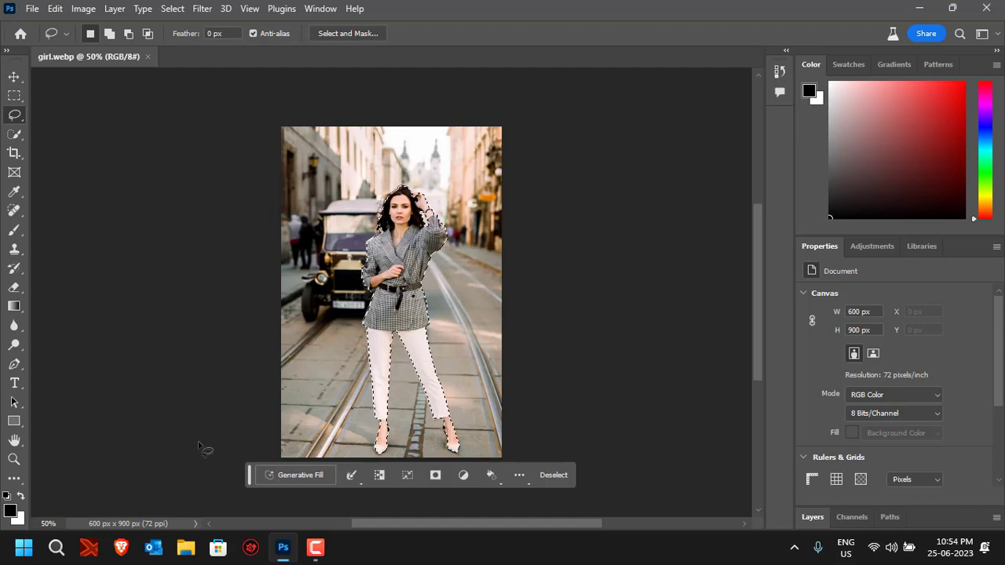
{"action": "key", "text": "ctrl+shift+i"}
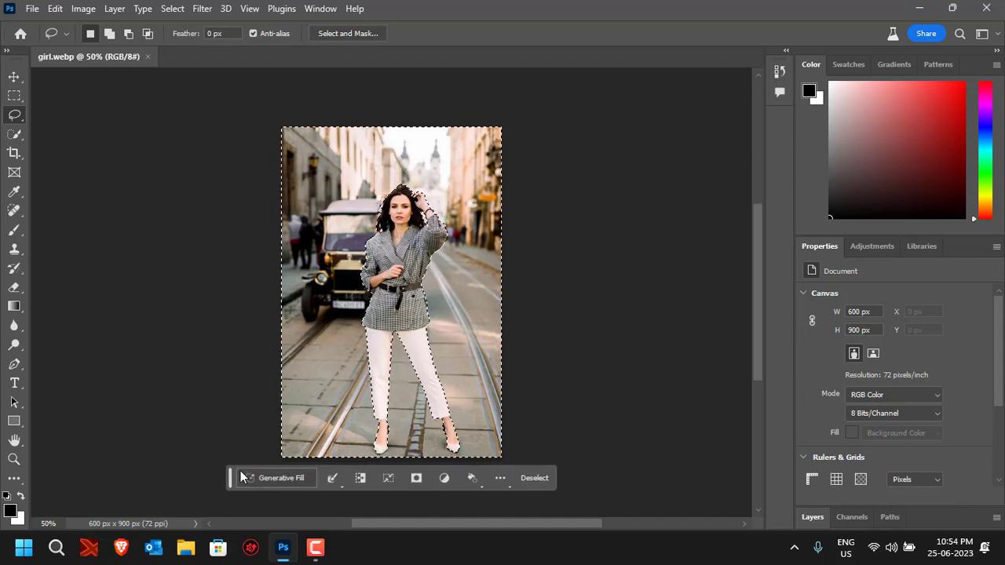
{"action": "left_click", "coordinate": [267, 478]}
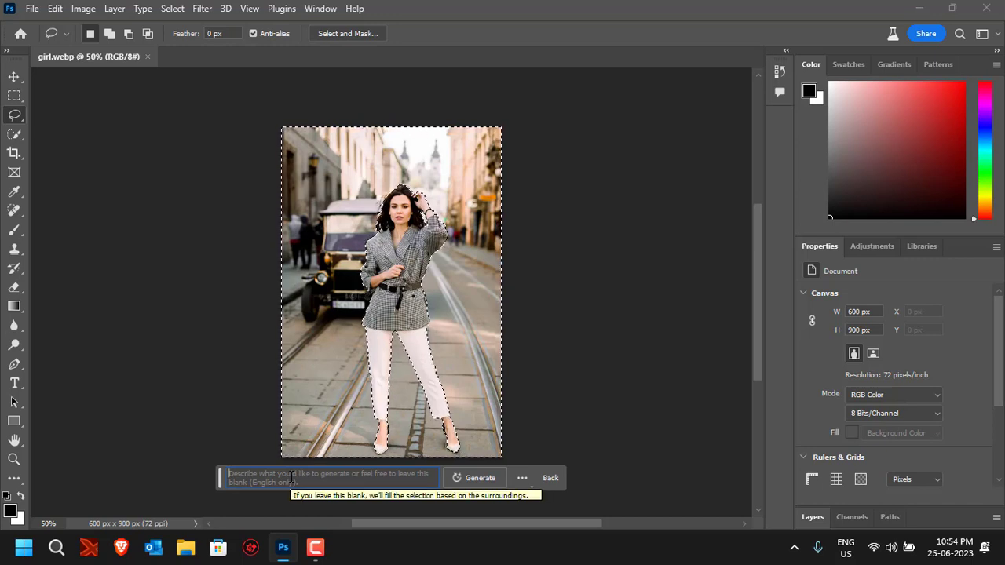
{"action": "type", "text": "mounta"}
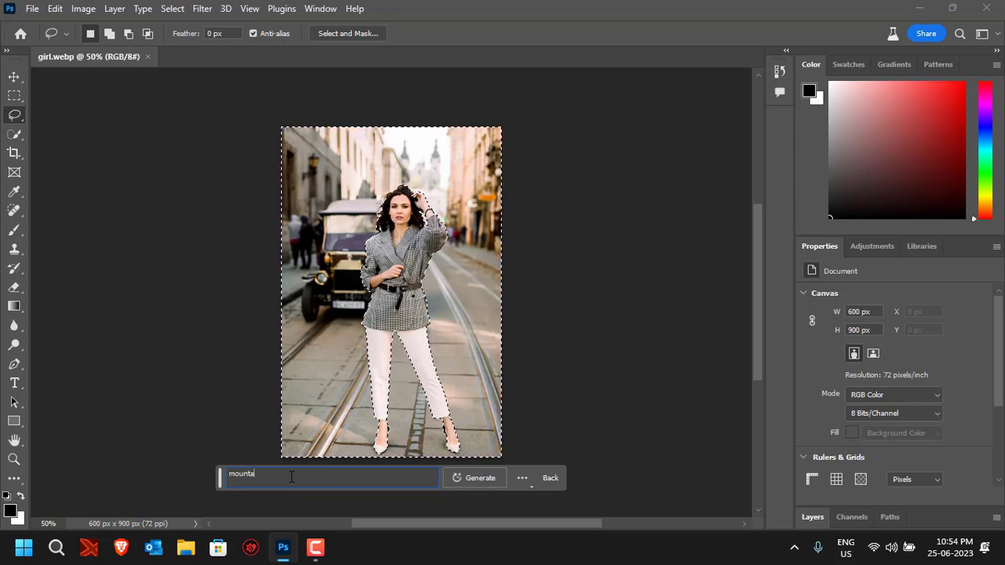
{"action": "type", "text": "ins"}
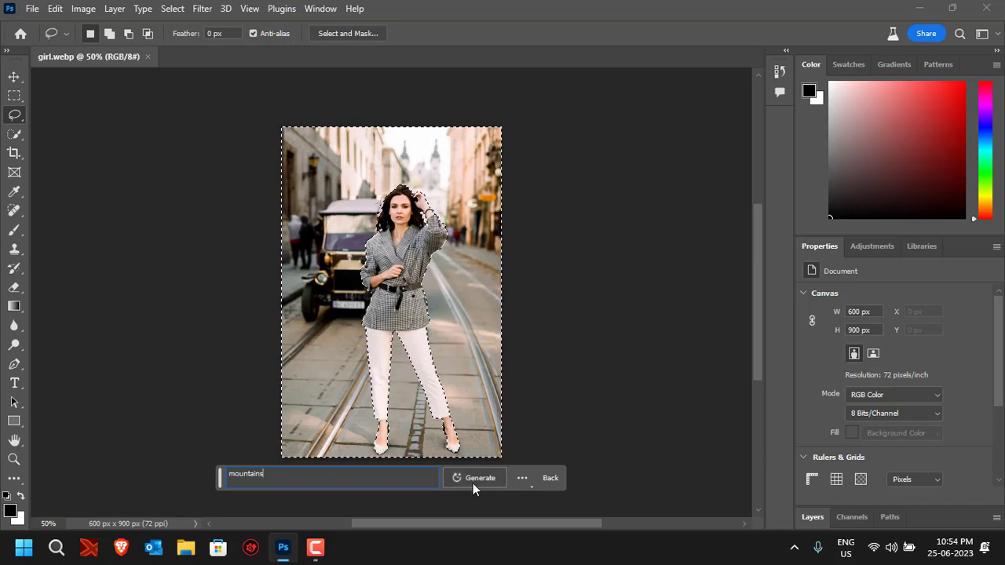
{"action": "left_click", "coordinate": [472, 480]}
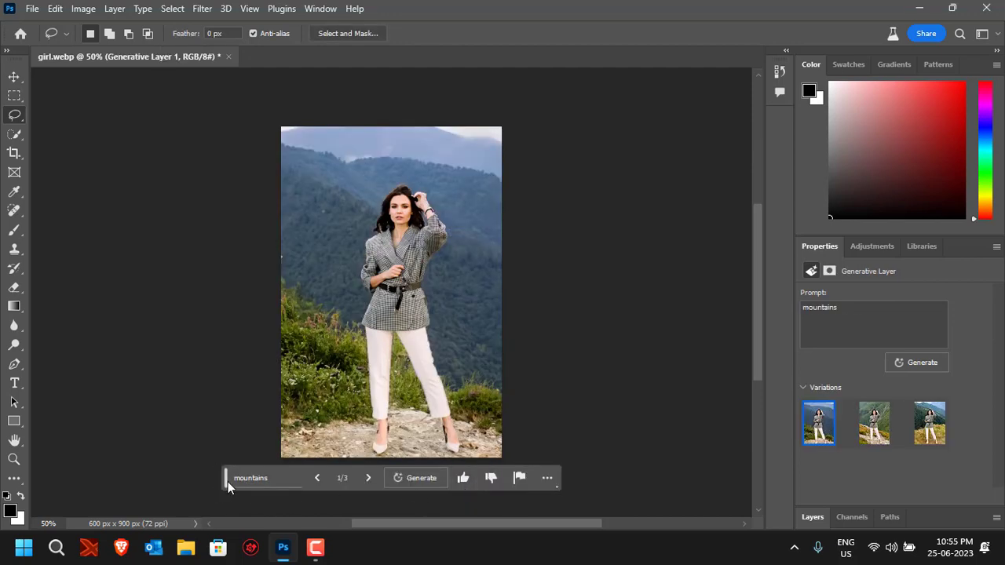
Move the prompt bar clear of the photo, compare the mountains variations and keep the second one.
{"action": "left_click_drag", "start_coordinate": [228, 482], "coordinate": [260, 499]}
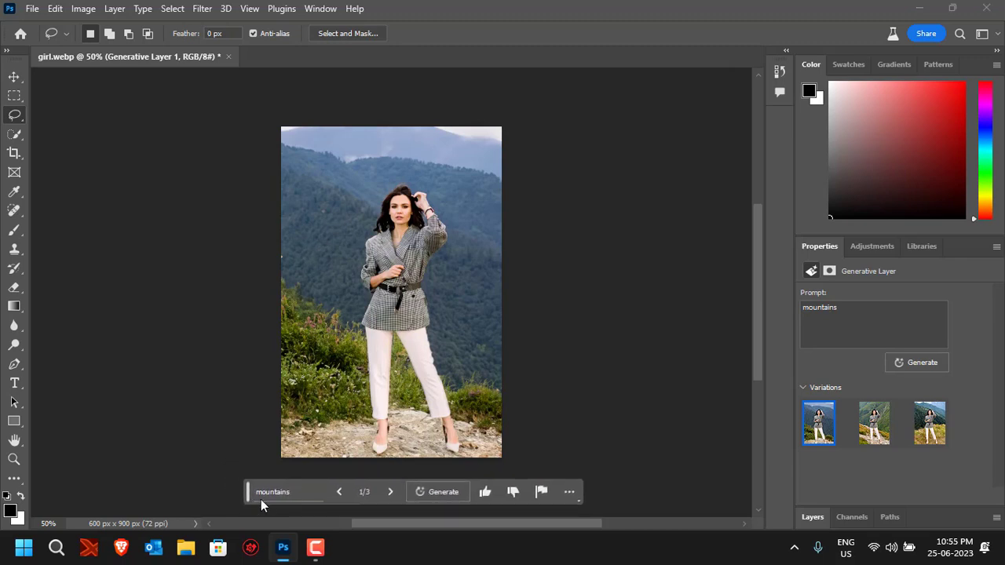
{"action": "left_click", "coordinate": [391, 493]}
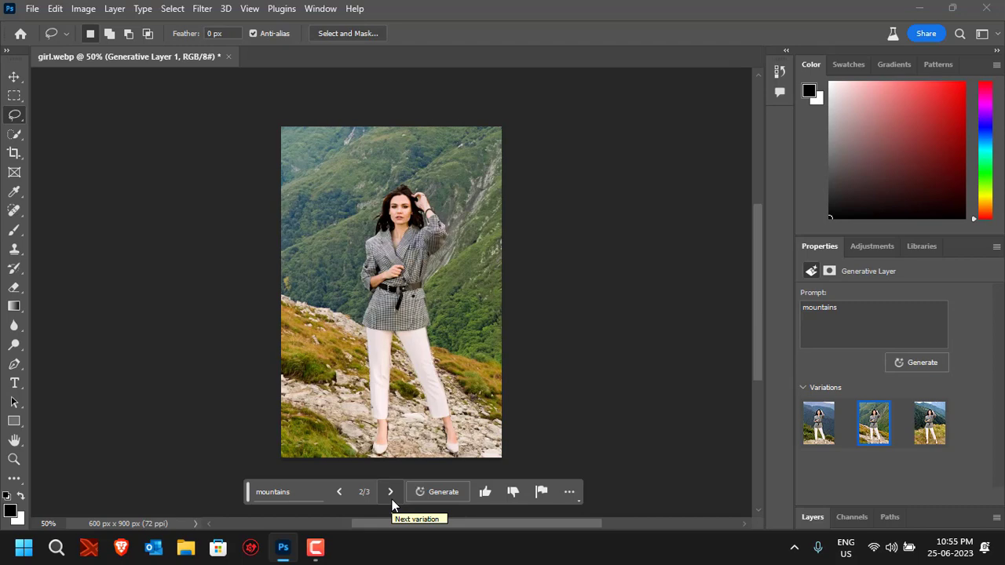
{"action": "left_click", "coordinate": [390, 495]}
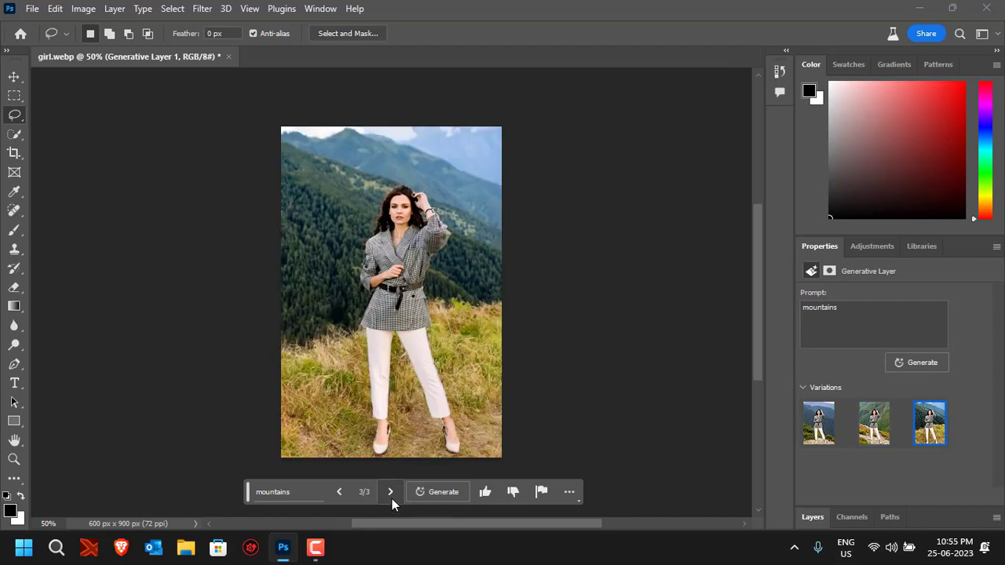
{"action": "left_click", "coordinate": [341, 492]}
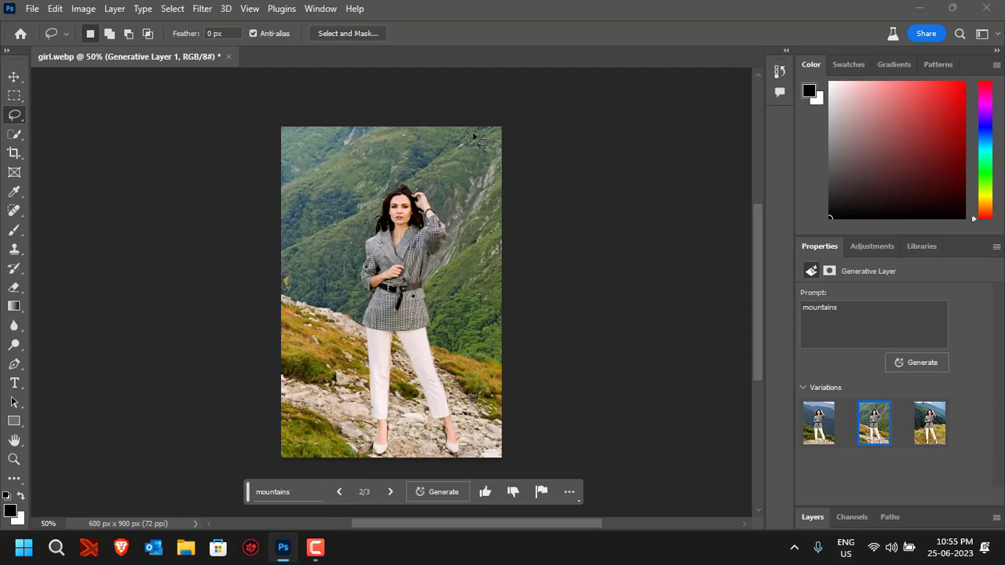
Extend the canvas beyond both sides of the photo with the Crop tool to about 1124 px wide.
{"action": "left_click", "coordinate": [14, 153]}
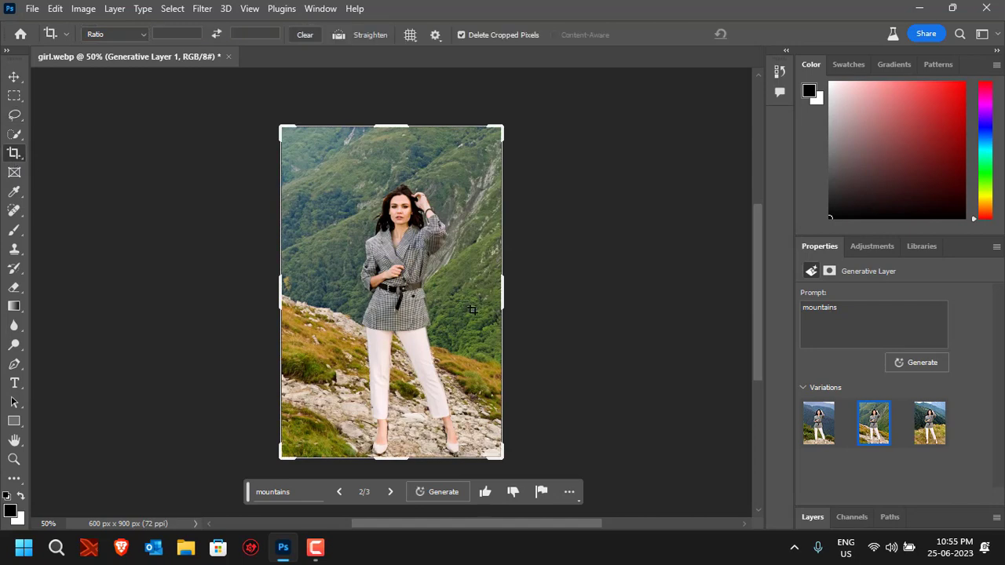
{"action": "left_click_drag", "start_coordinate": [508, 295], "coordinate": [555, 295]}
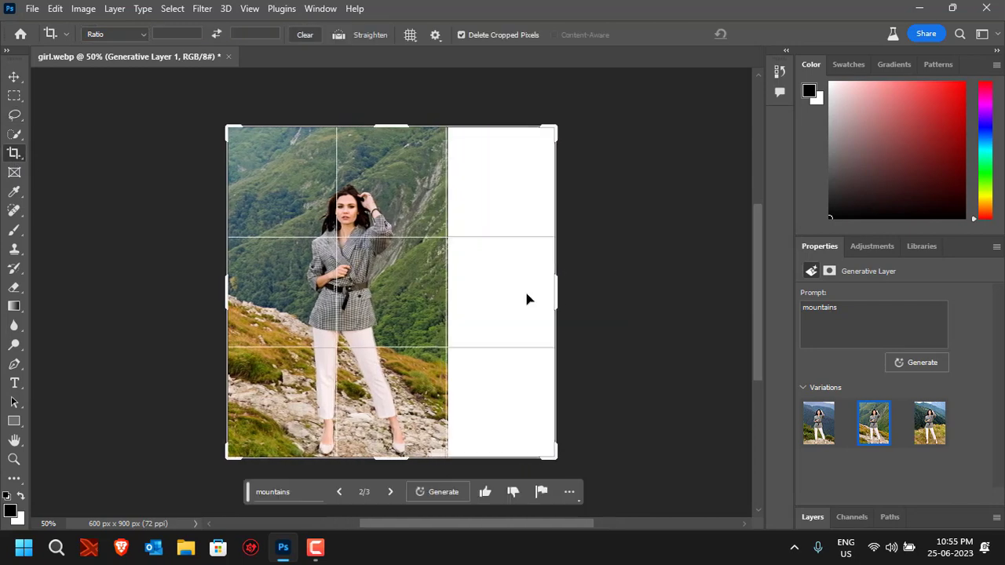
{"action": "left_click_drag", "start_coordinate": [227, 293], "coordinate": [189, 293]}
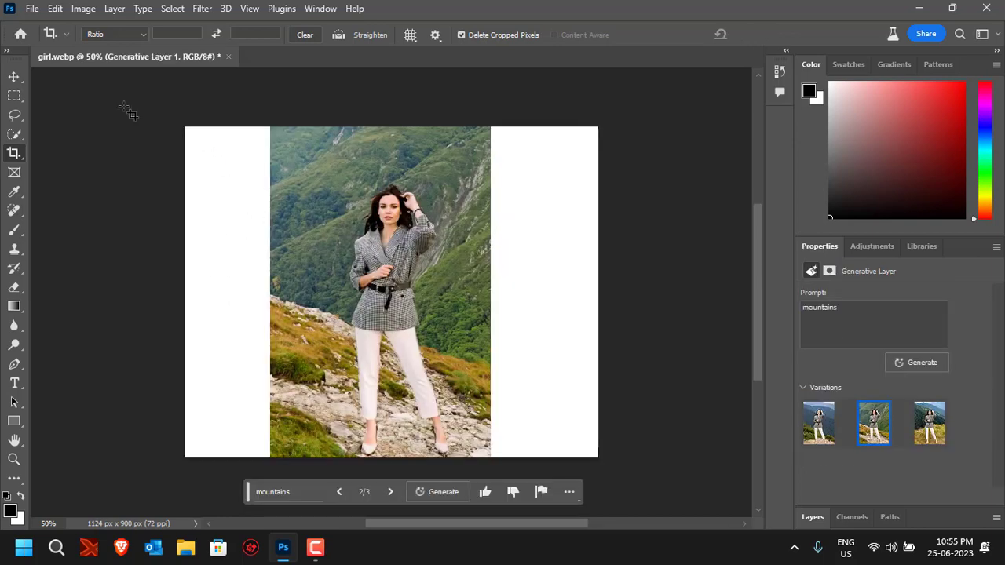
Marquee-select both blank side strips with a slight overlap onto the photo and fill them using Generative Fill without a prompt.
{"action": "left_click", "coordinate": [14, 97]}
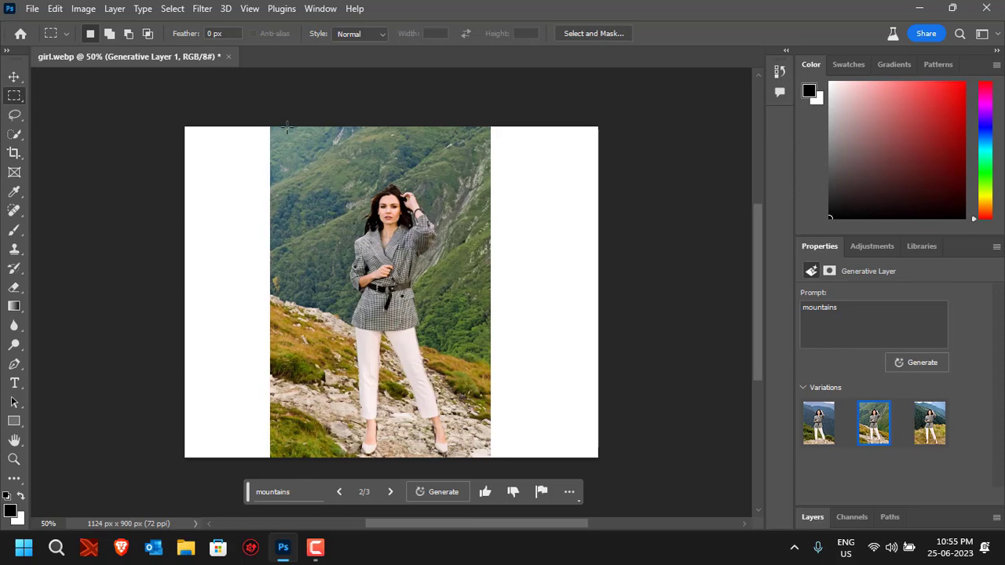
{"action": "left_click_drag", "start_coordinate": [289, 120], "coordinate": [96, 476]}
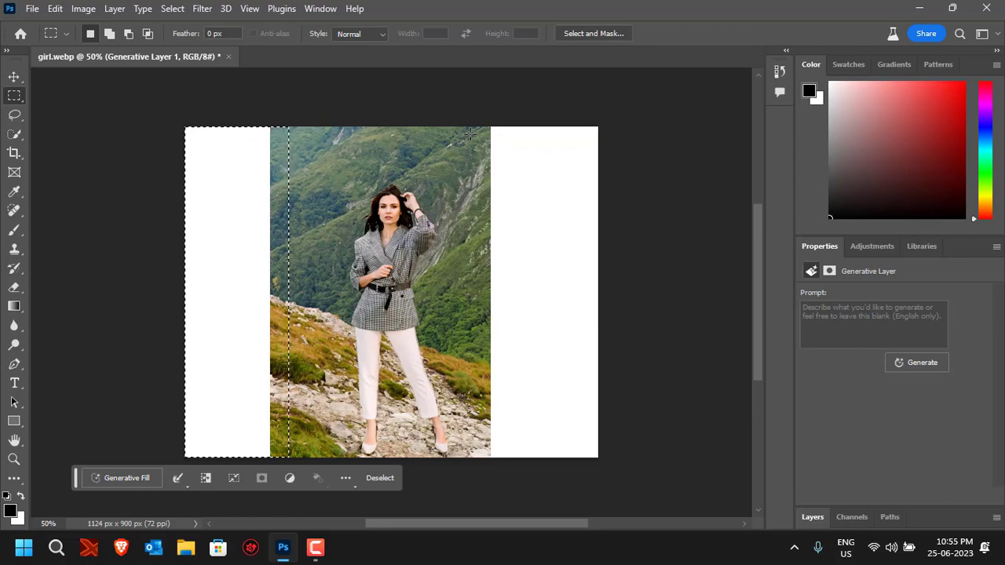
{"action": "key", "text": "shift"}
{"action": "left_click_drag", "start_coordinate": [465, 131], "coordinate": [656, 494]}
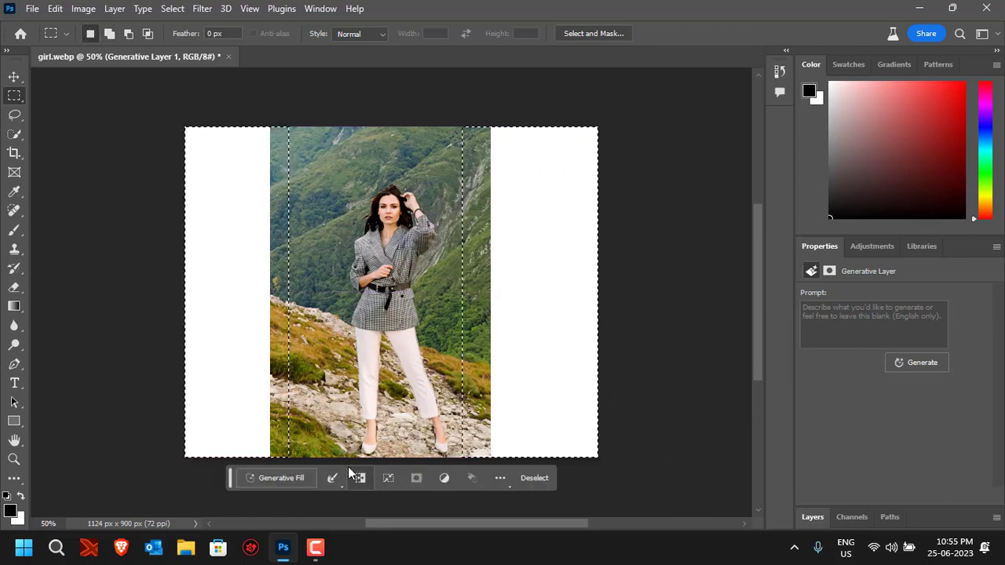
{"action": "left_click", "coordinate": [284, 475]}
{"action": "left_click", "coordinate": [488, 480]}
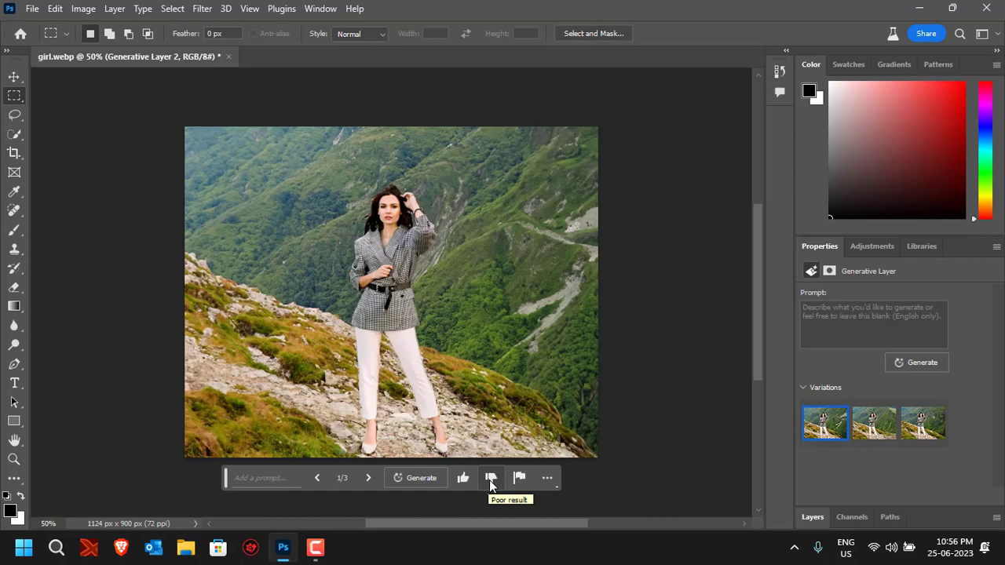
Compare the variations of the extended mountain sides, keep the first one and move the prompt bar slightly away from the photo.
{"action": "left_click", "coordinate": [367, 478]}
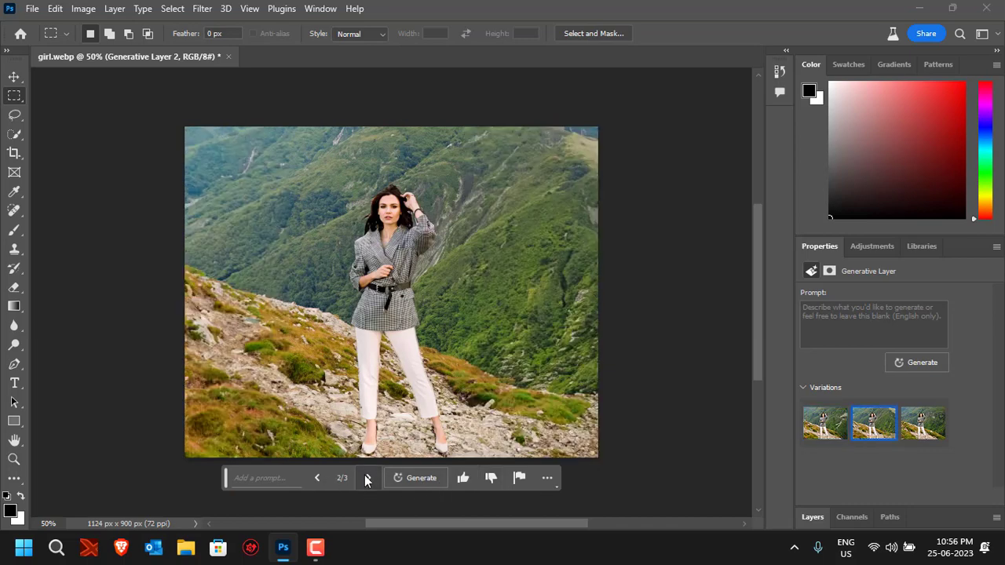
{"action": "left_click", "coordinate": [367, 478]}
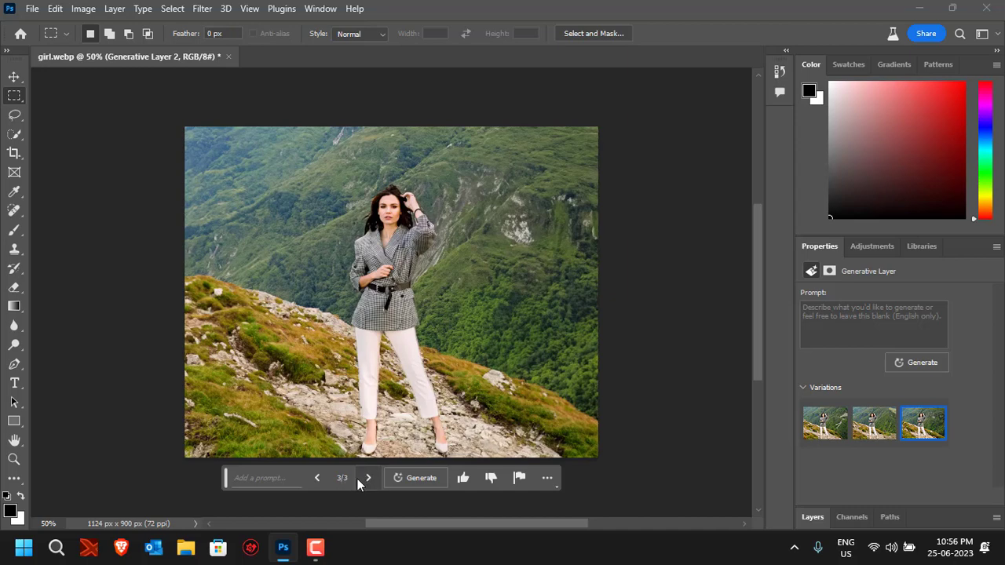
{"action": "left_click", "coordinate": [318, 477]}
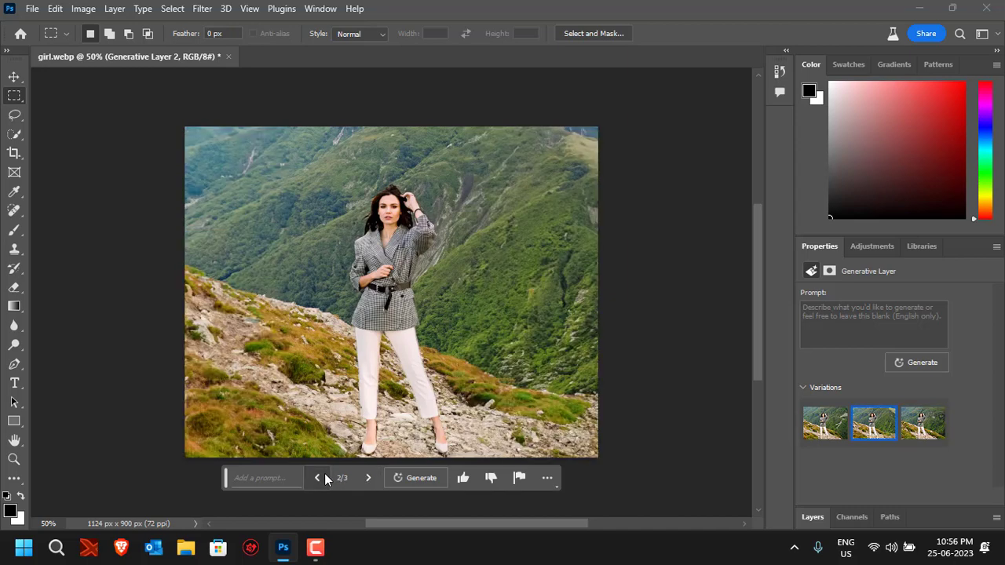
{"action": "left_click", "coordinate": [318, 477]}
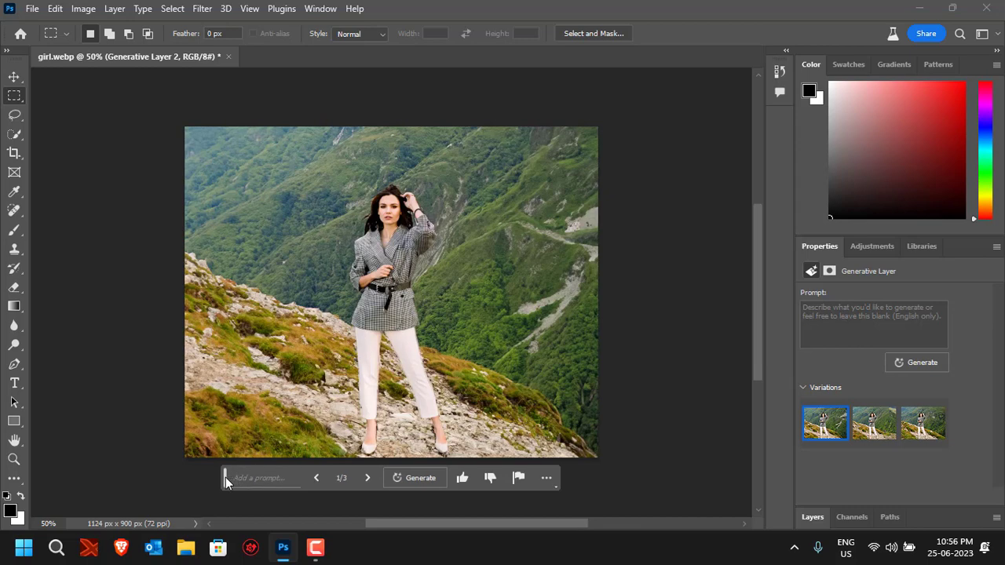
{"action": "left_click_drag", "start_coordinate": [225, 477], "coordinate": [233, 483]}
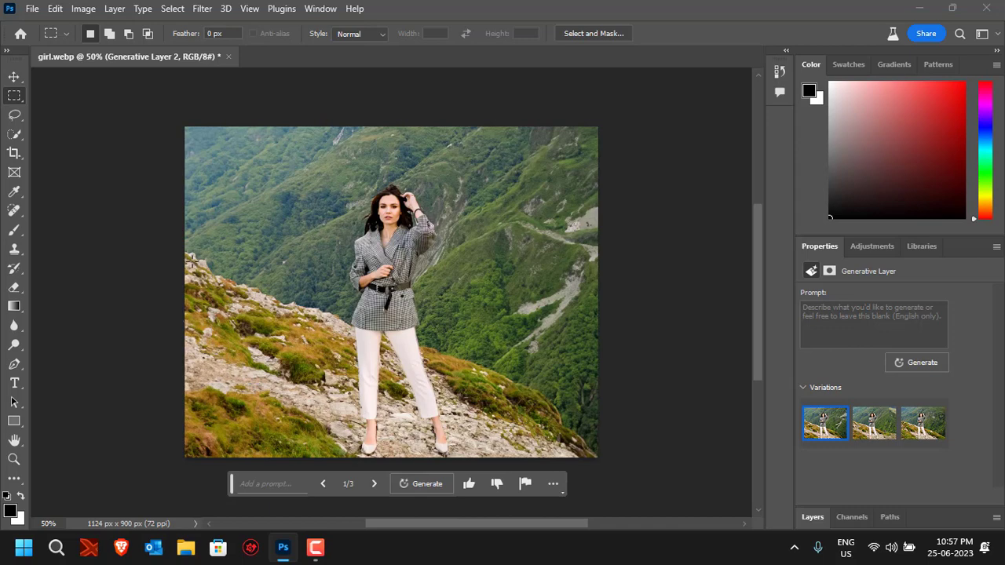
Lasso an area over the rocky ridge at the photo's left edge and generate "wolf" there.
{"action": "left_click", "coordinate": [14, 115]}
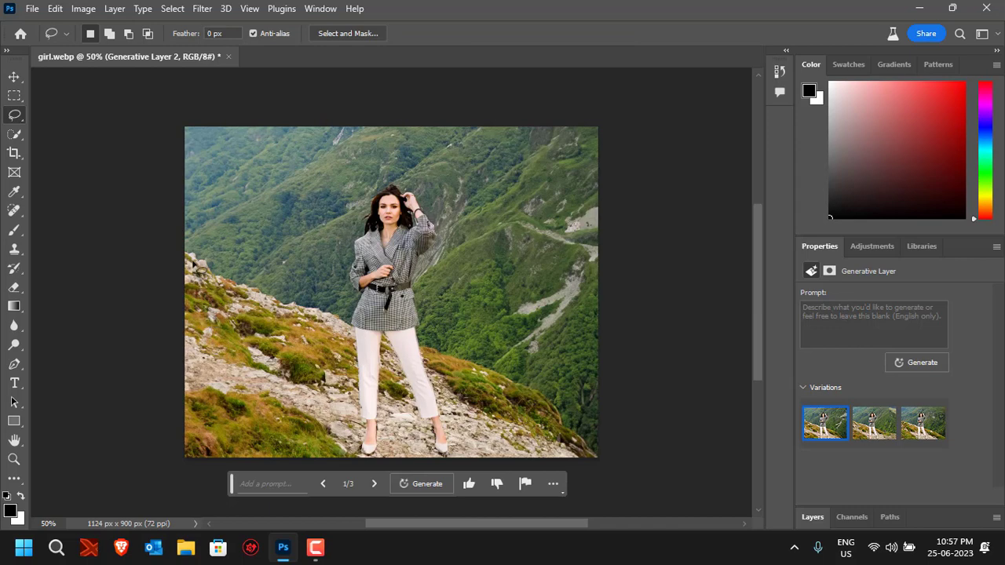
{"action": "mouse_move", "coordinate": [190, 256]}
{"action": "left_mouse_down"}
{"action": "mouse_move", "coordinate": [262, 258]}
{"action": "mouse_move", "coordinate": [281, 274]}
{"action": "mouse_move", "coordinate": [283, 303]}
{"action": "mouse_move", "coordinate": [237, 316]}
{"action": "mouse_move", "coordinate": [185, 286]}
{"action": "mouse_move", "coordinate": [190, 255]}
{"action": "left_mouse_up"}
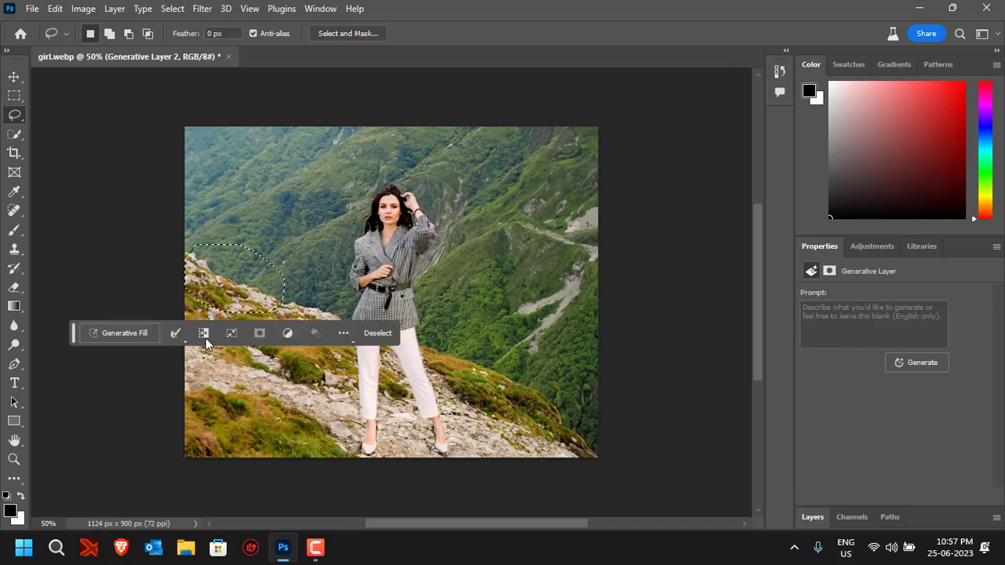
{"action": "left_click", "coordinate": [136, 331]}
{"action": "type", "text": "w"}
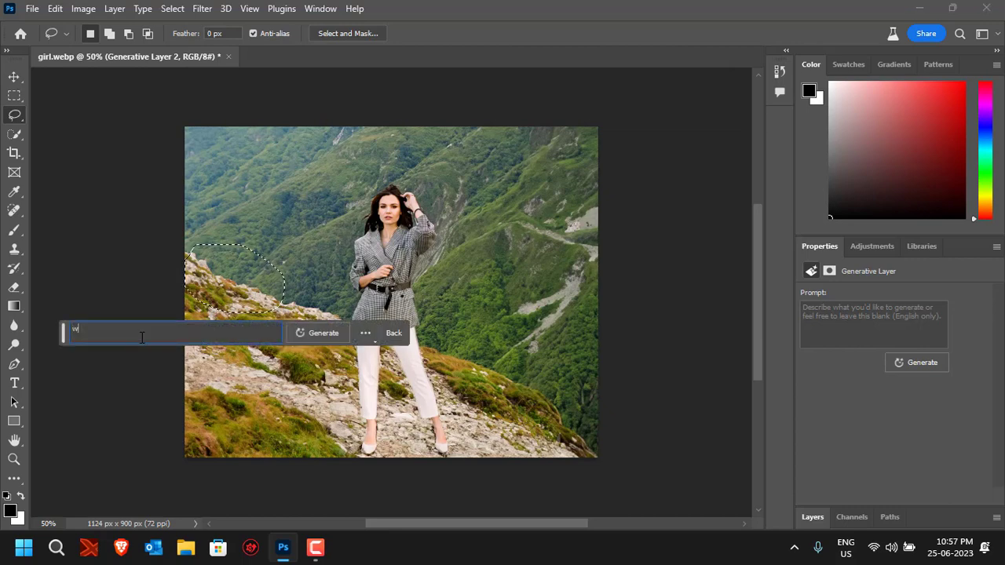
{"action": "type", "text": "olf"}
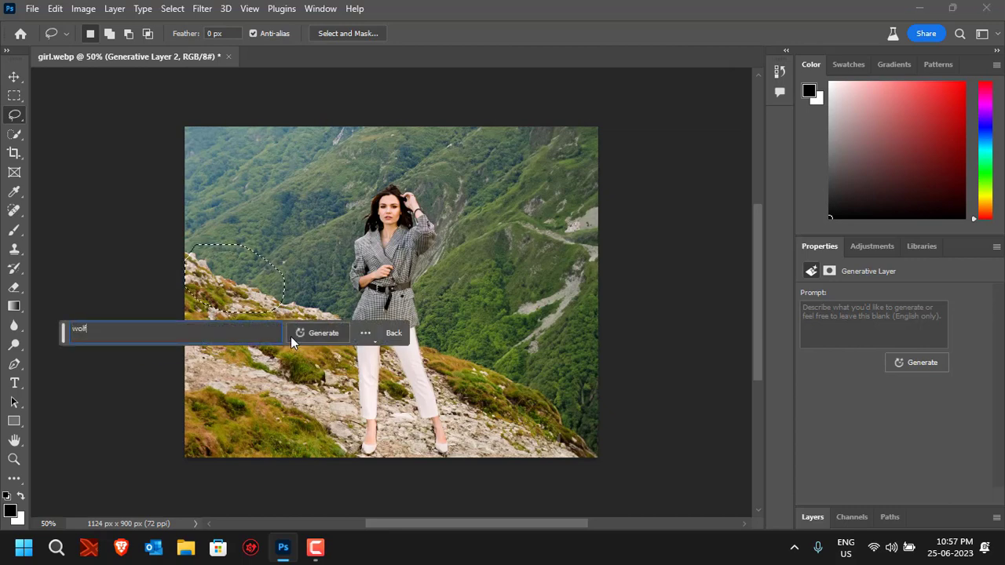
{"action": "left_click", "coordinate": [300, 334]}
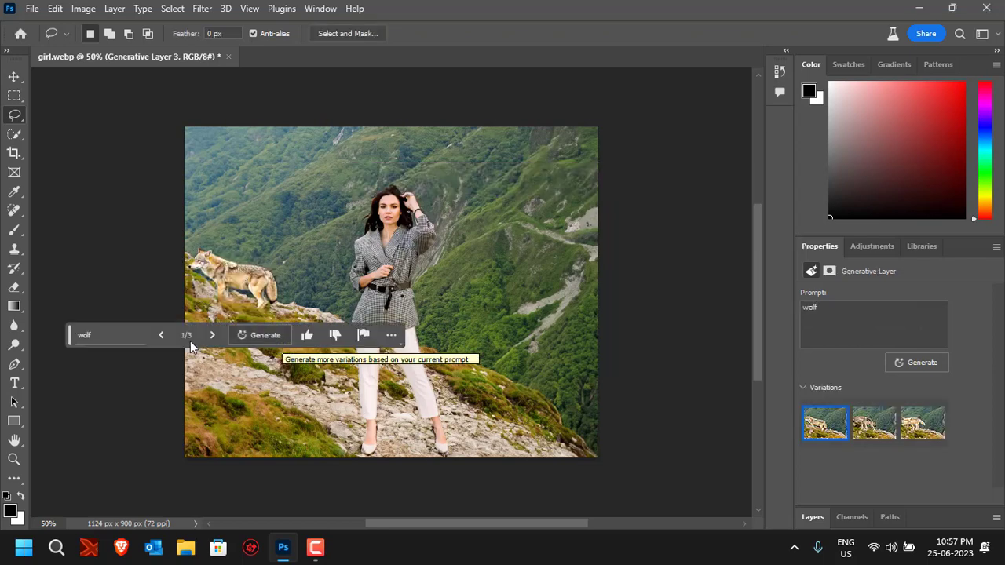
Compare the wolf variations, keep the first one and move the prompt bar below the photo, with the Rectangular Marquee tool active.
{"action": "left_click_drag", "start_coordinate": [69, 339], "coordinate": [168, 462]}
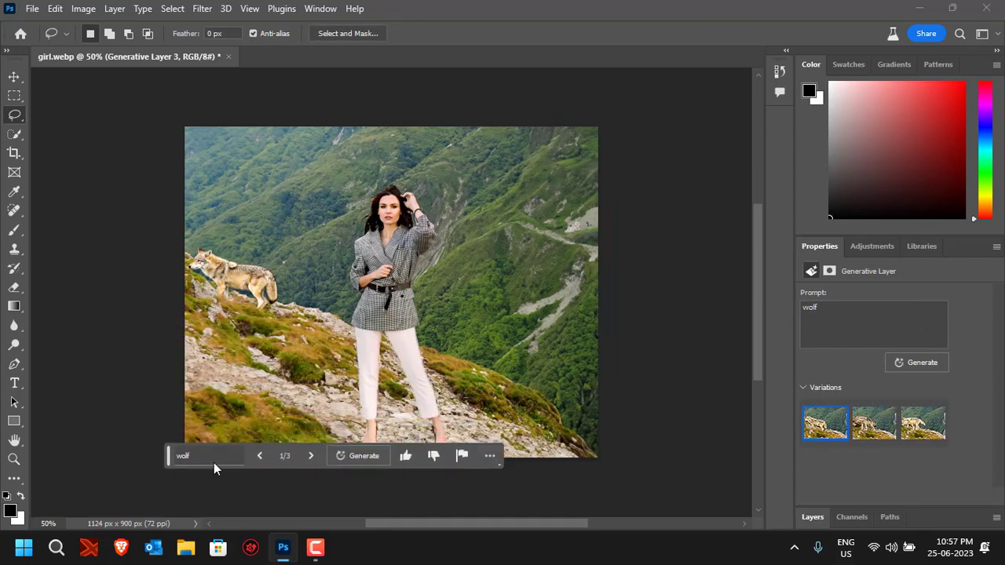
{"action": "left_click", "coordinate": [310, 456]}
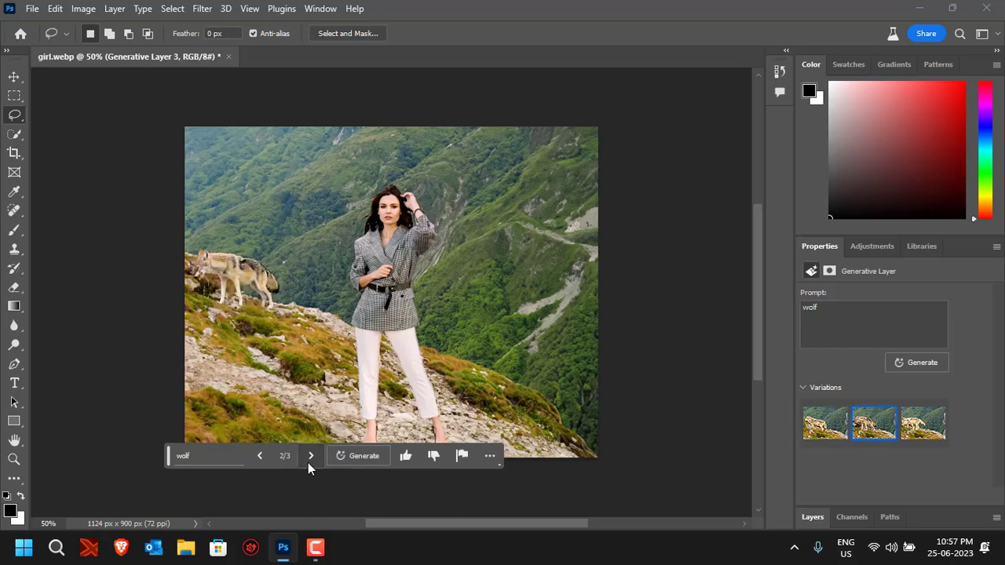
{"action": "left_click", "coordinate": [309, 457]}
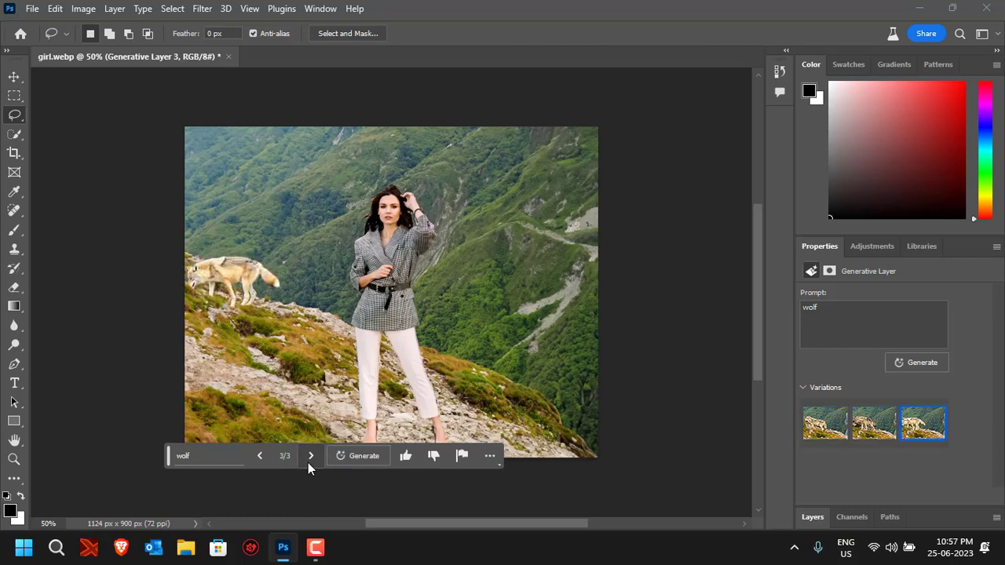
{"action": "left_click", "coordinate": [267, 456]}
{"action": "left_click", "coordinate": [267, 455]}
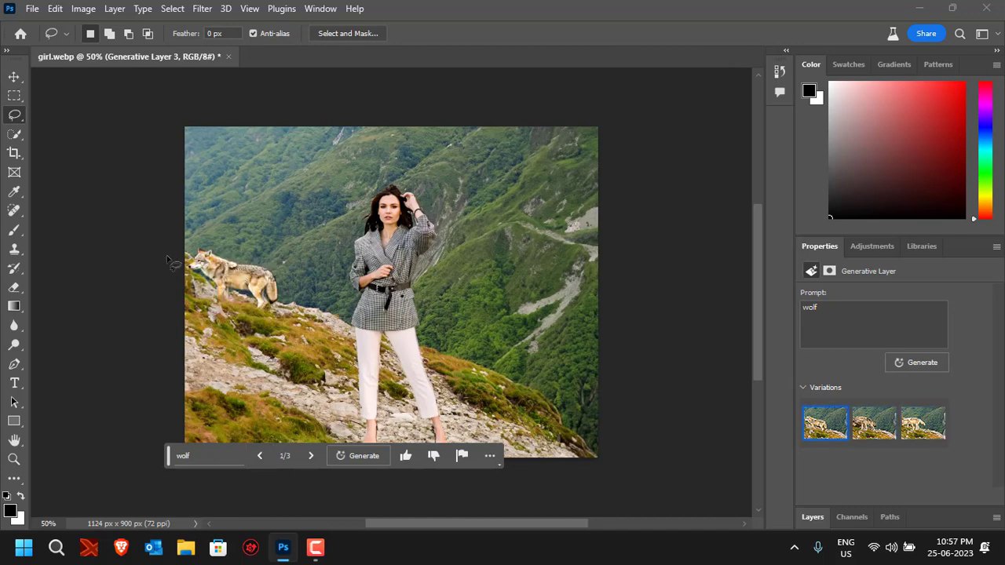
{"action": "left_click", "coordinate": [14, 95]}
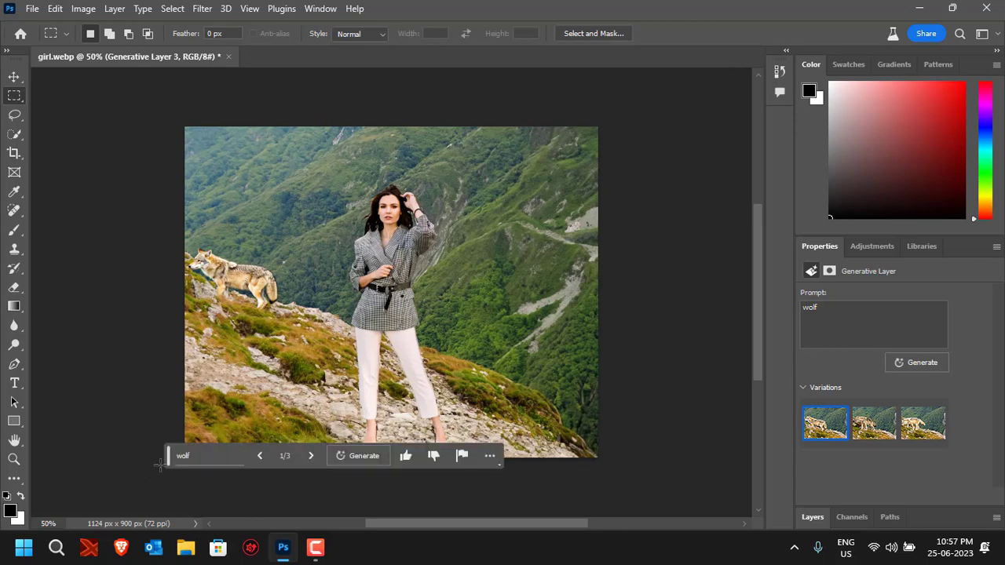
{"action": "left_click_drag", "start_coordinate": [168, 461], "coordinate": [266, 492]}
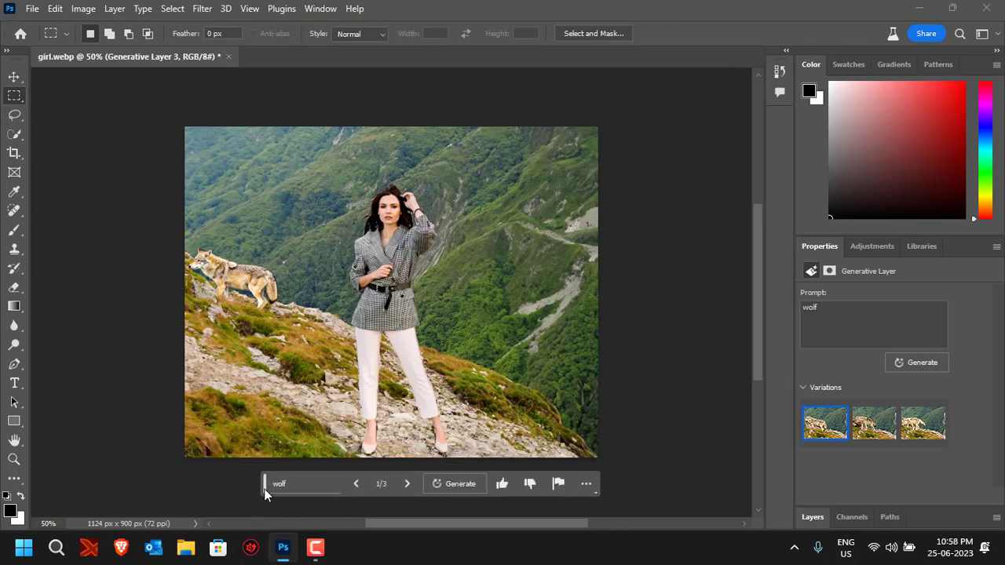